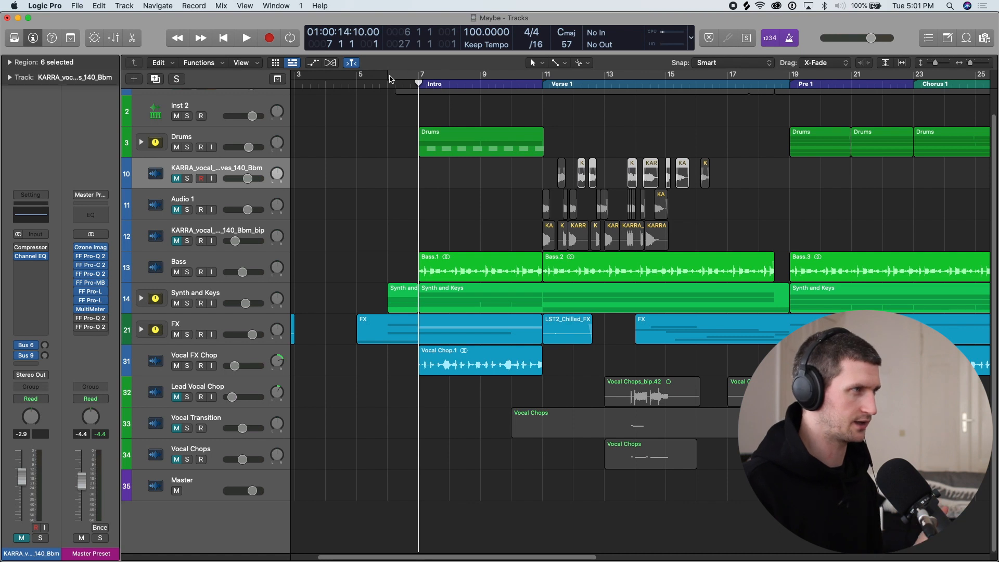
Set a cycle range covering the intro from bar 6 to bar 12
drag(391, 78, 421, 77)
scroll(509, 177, left, 3)
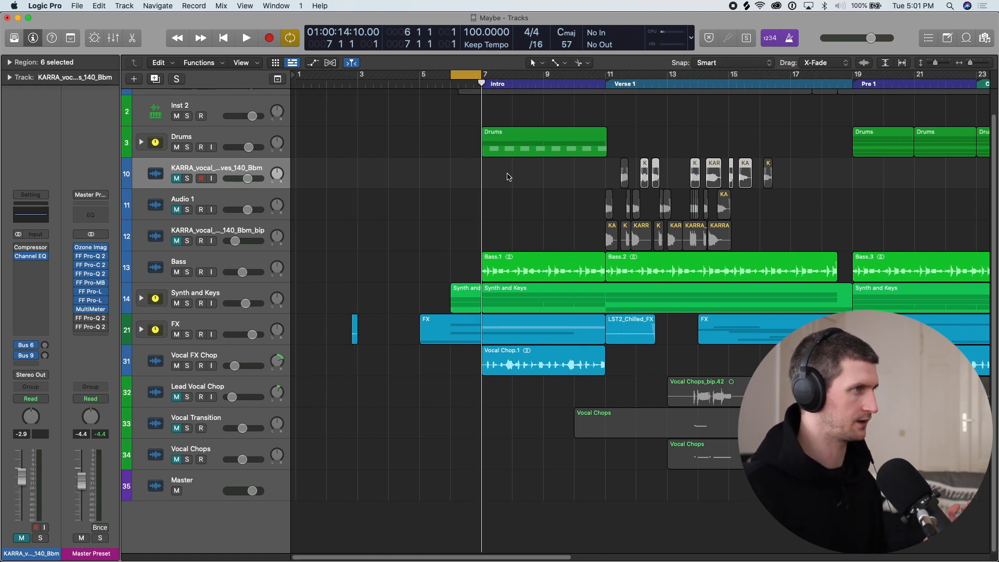
drag(358, 76, 476, 75)
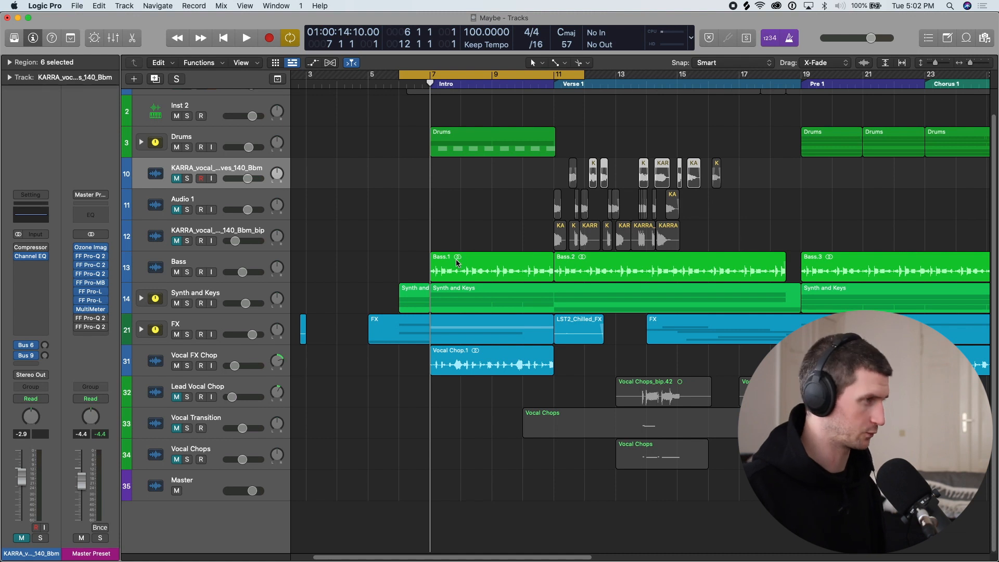
Expand the Synth and Keys track stack to show its piano and Rhodes sweep tracks, enlarged around the intro
click(242, 285)
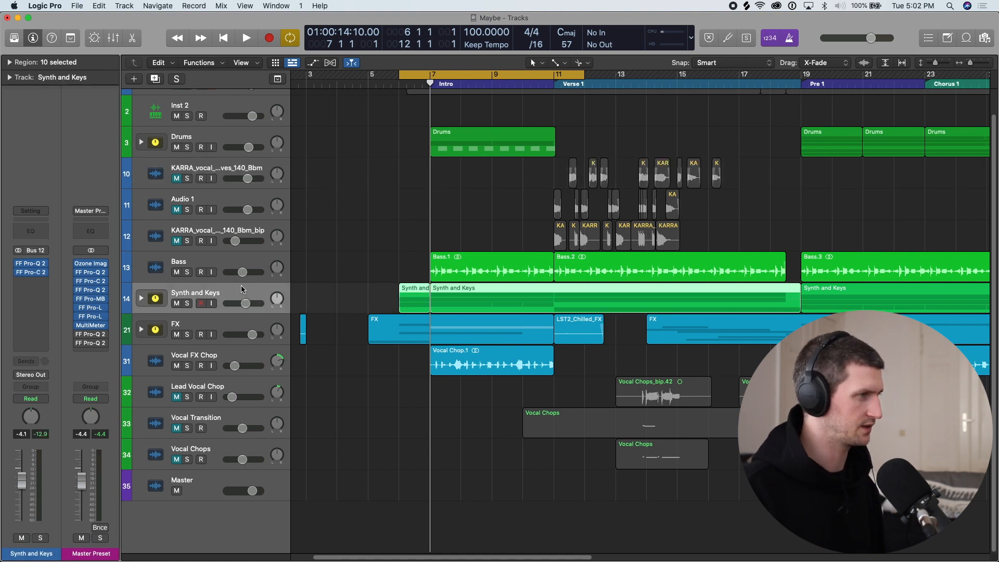
click(209, 325)
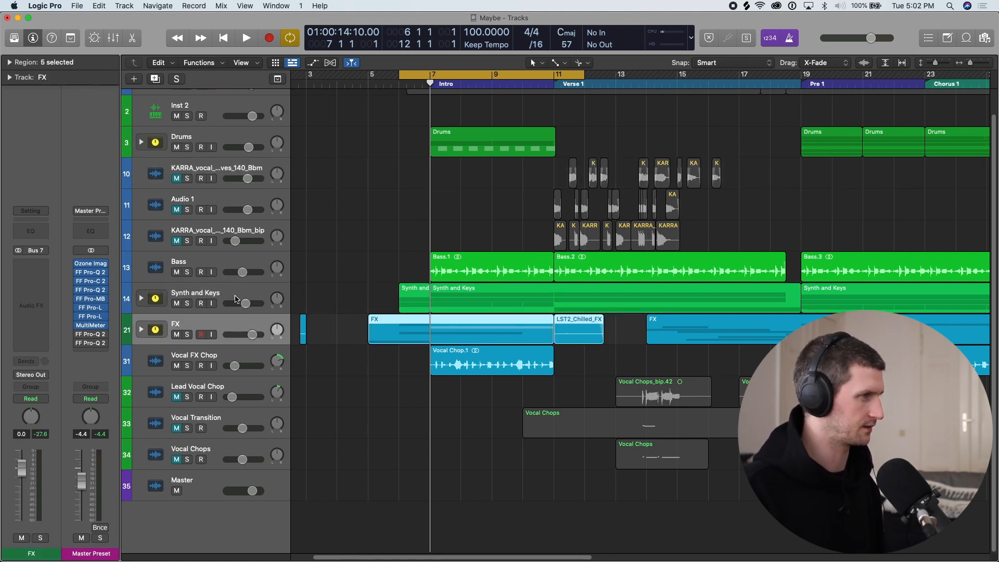
click(237, 299)
click(141, 298)
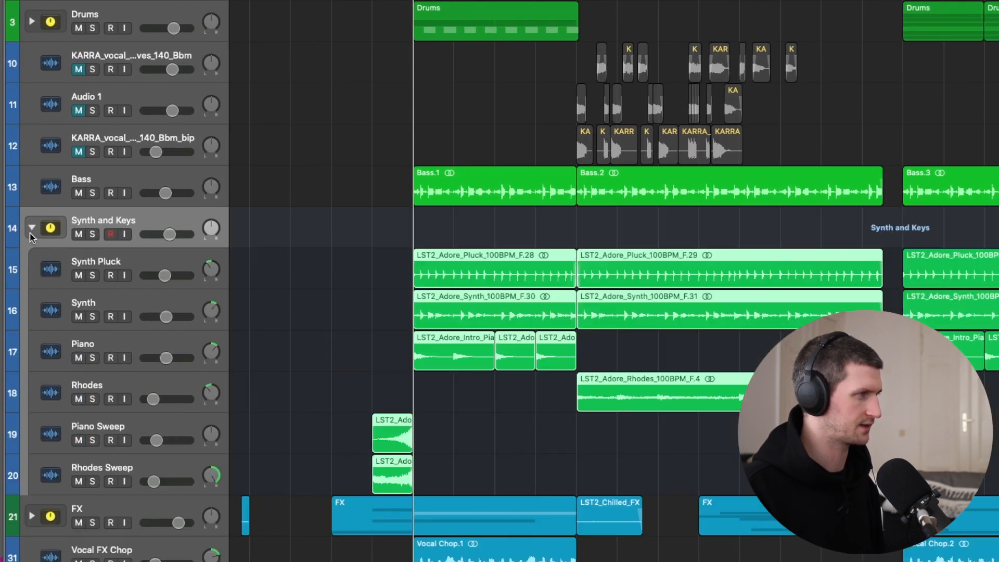
scroll(167, 234, down, 5)
key(super+Right)
key(super+Right)
key(super+Right)
Audition the Piano Sweep and Rhodes Sweep tracks one after the other in solo
click(165, 255)
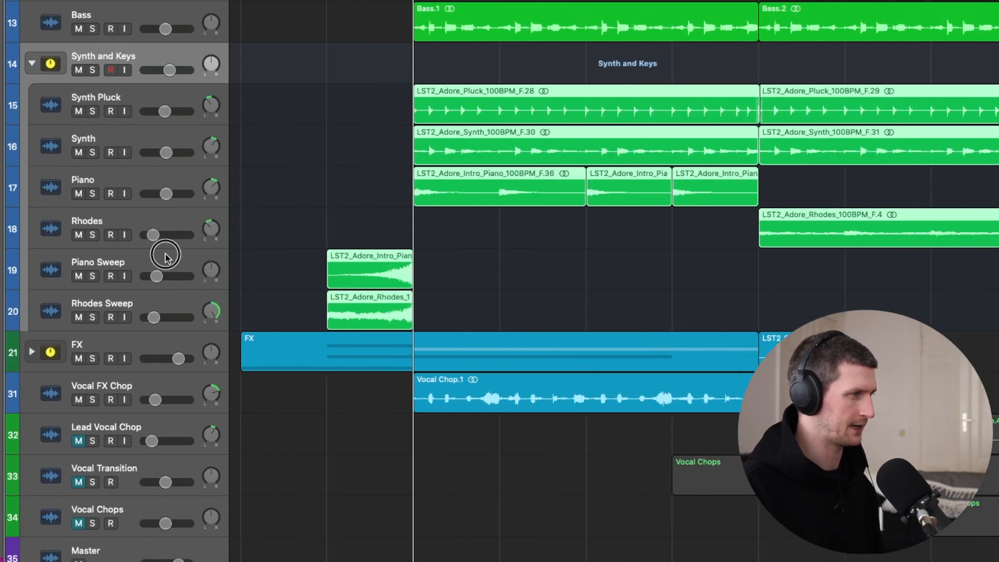
click(164, 296)
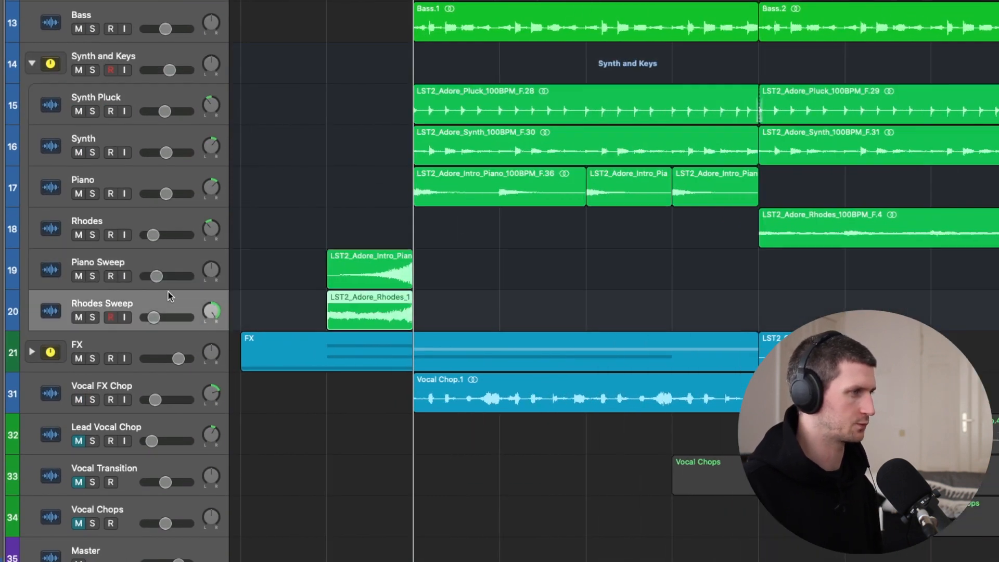
click(93, 276)
key(space)
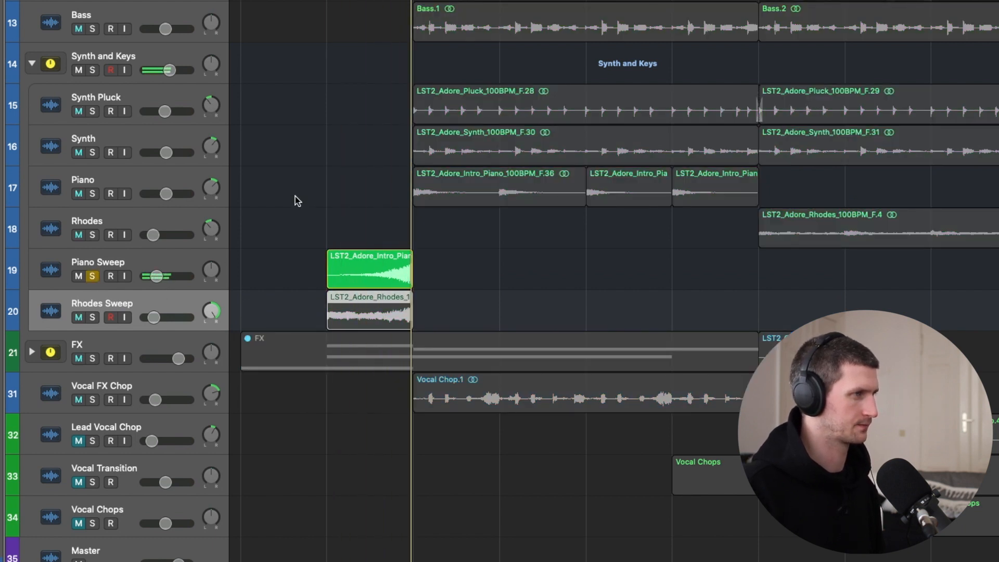
click(93, 317)
click(95, 277)
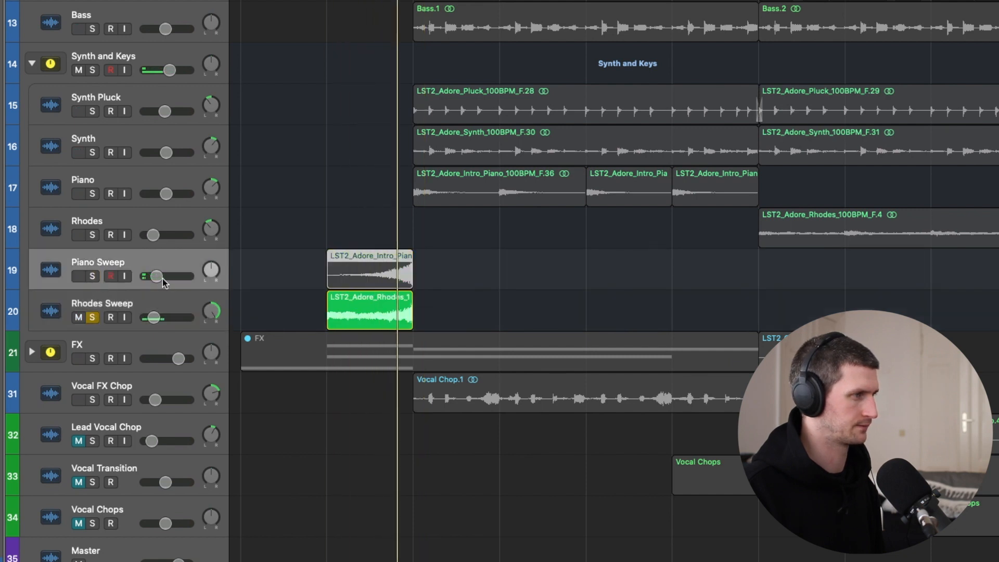
Expand the FX track stack and audition its Vocal Sweep track in solo
click(32, 356)
scroll(102, 285, down, 4)
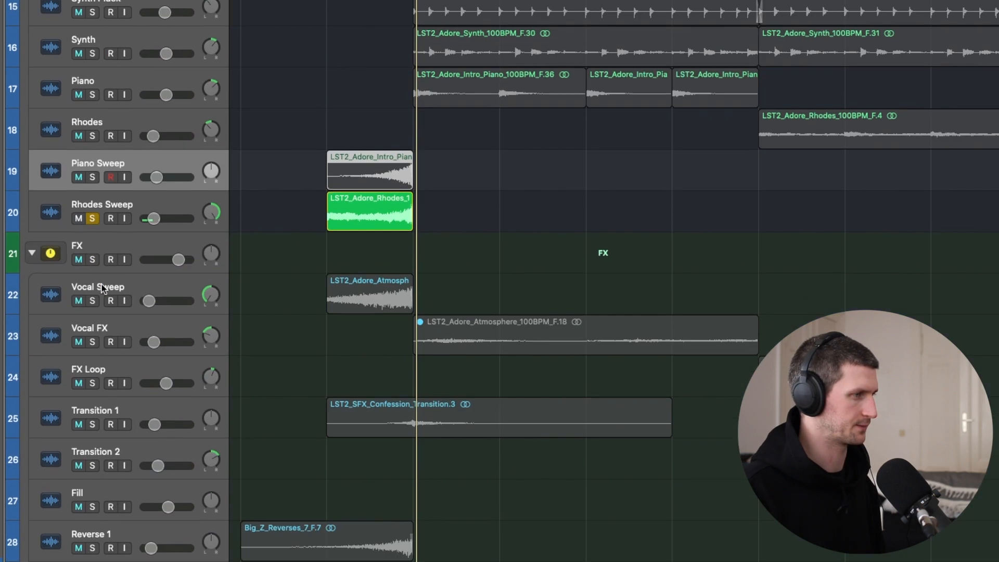
click(92, 234)
click(92, 151)
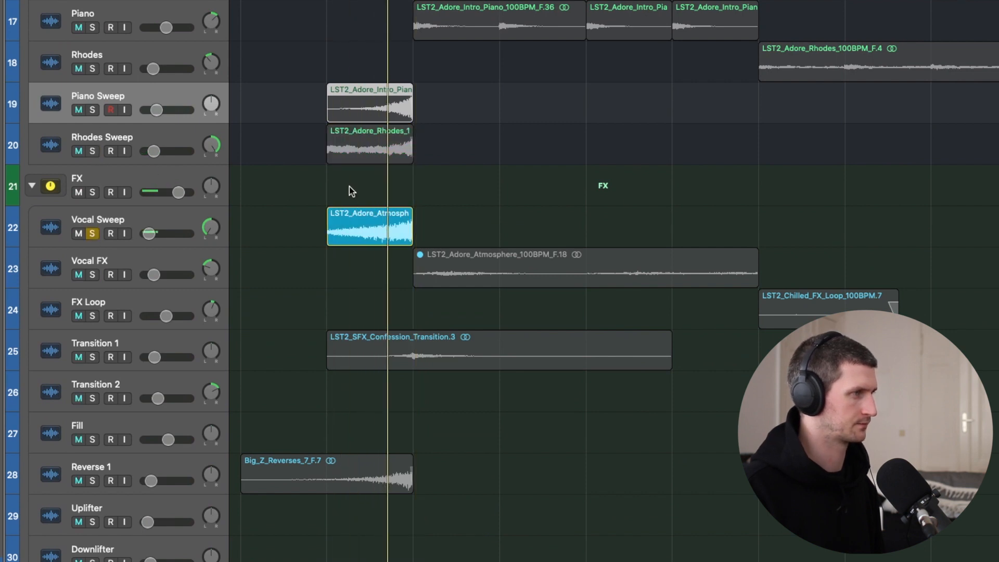
key(space)
click(92, 234)
Audition the Reverse 1 track's sweep in solo, and clear the solo
scroll(114, 249, down, 4)
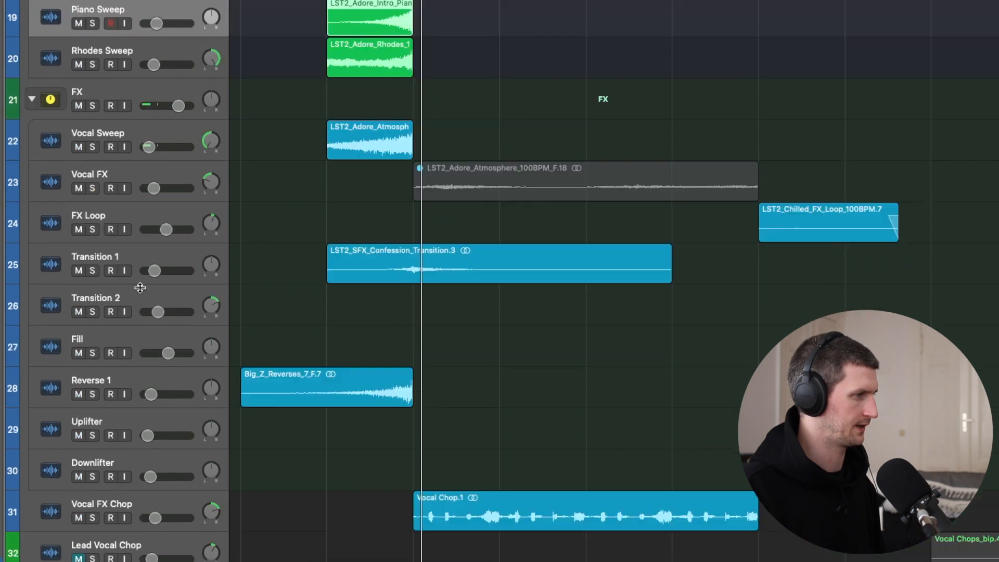
click(93, 315)
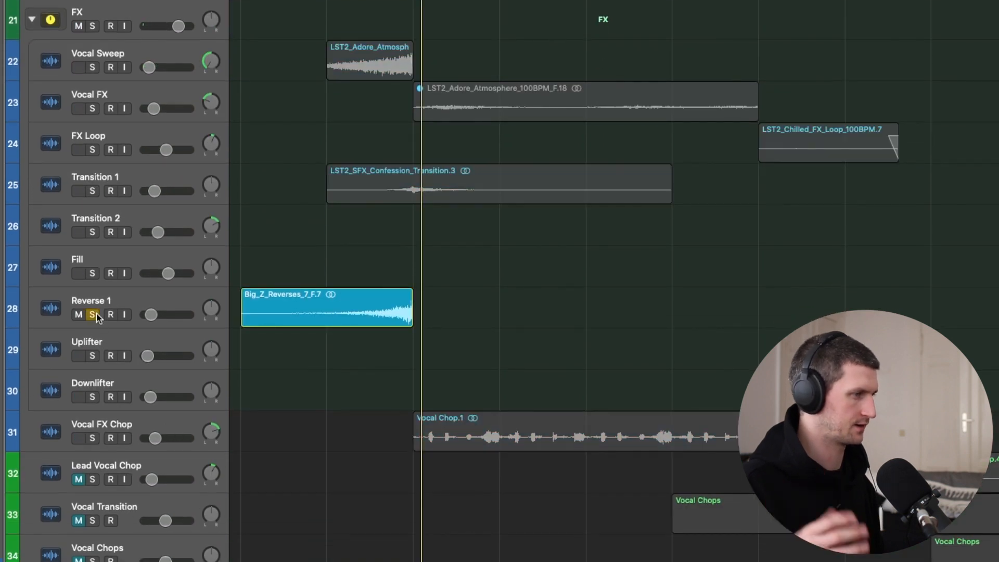
key(space)
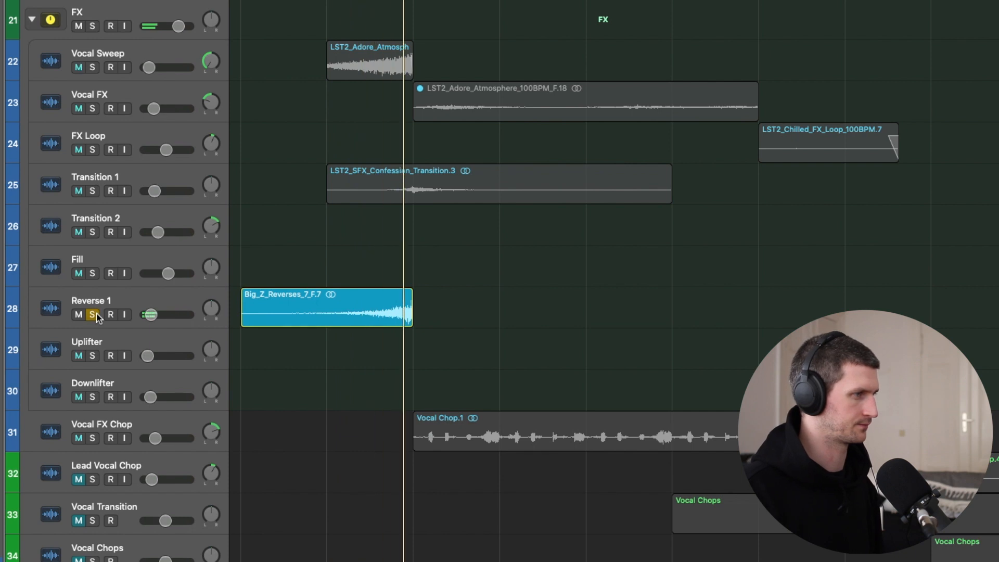
click(93, 315)
key(space)
Solo the Transition 1 track and play its transition effect into bar 7
scroll(203, 326, down, 3)
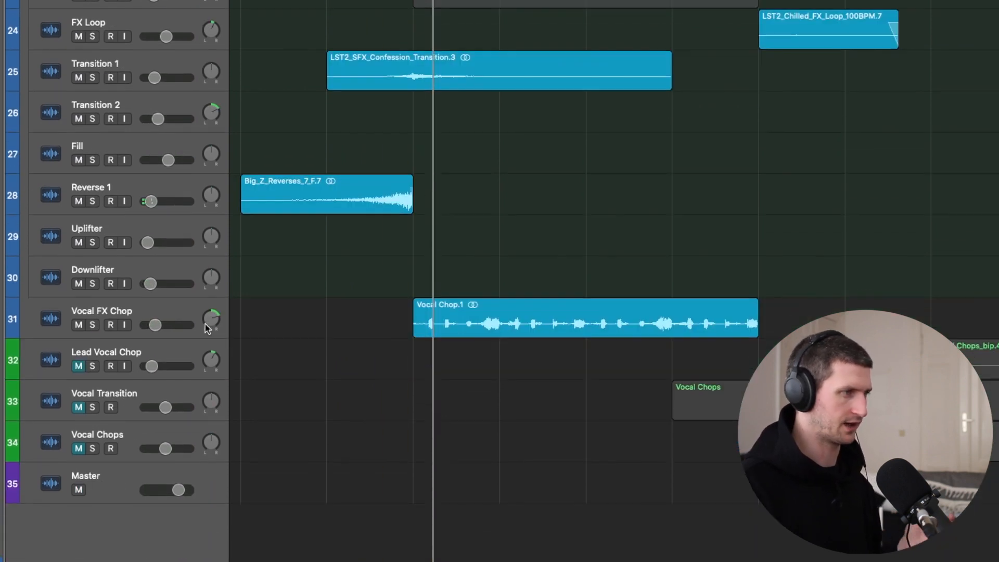
click(93, 78)
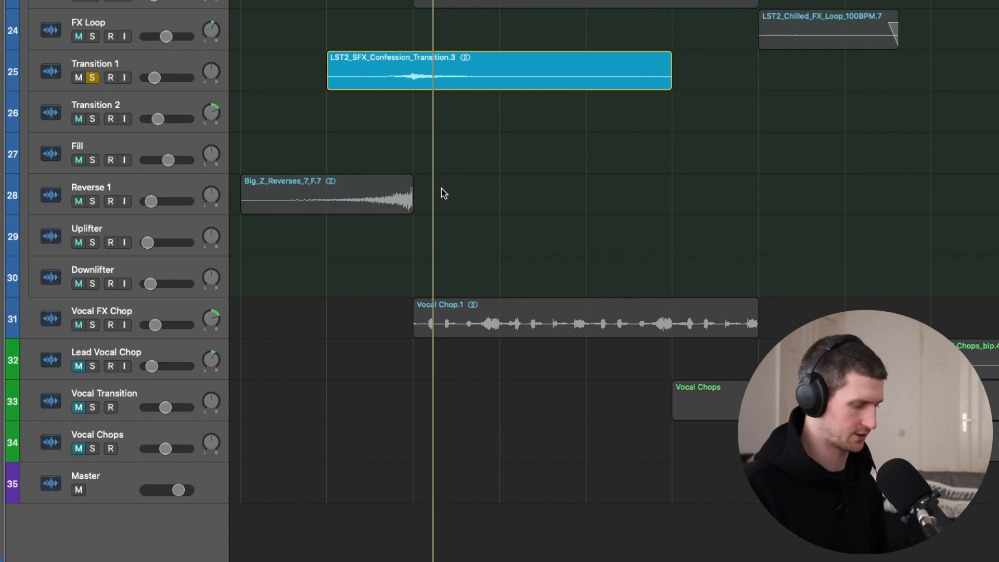
mouse_move(433, 1)
mouse_down()
mouse_move(414, 1)
mouse_move(537, 1)
mouse_move(413, 1)
mouse_up()
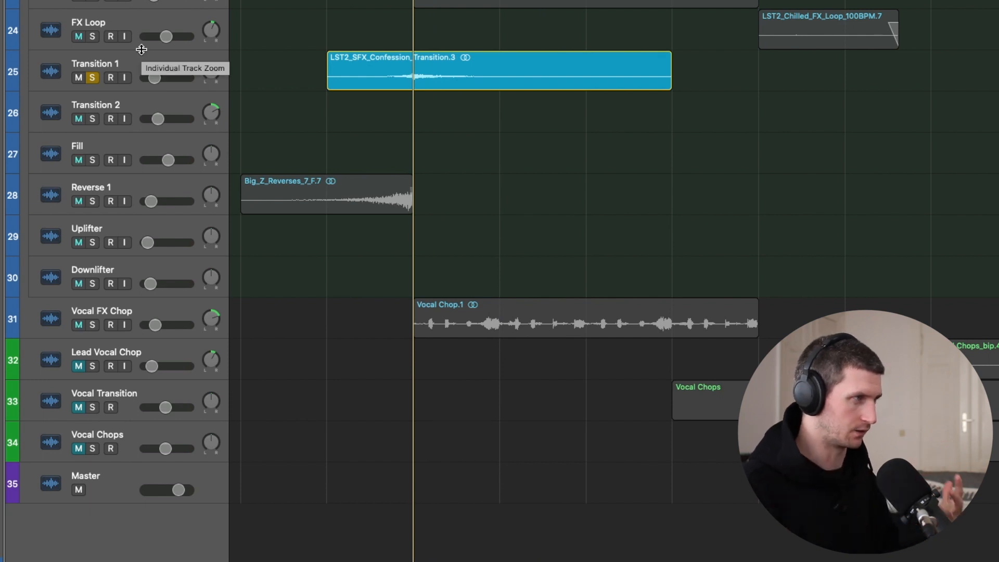
key(shift+Return)
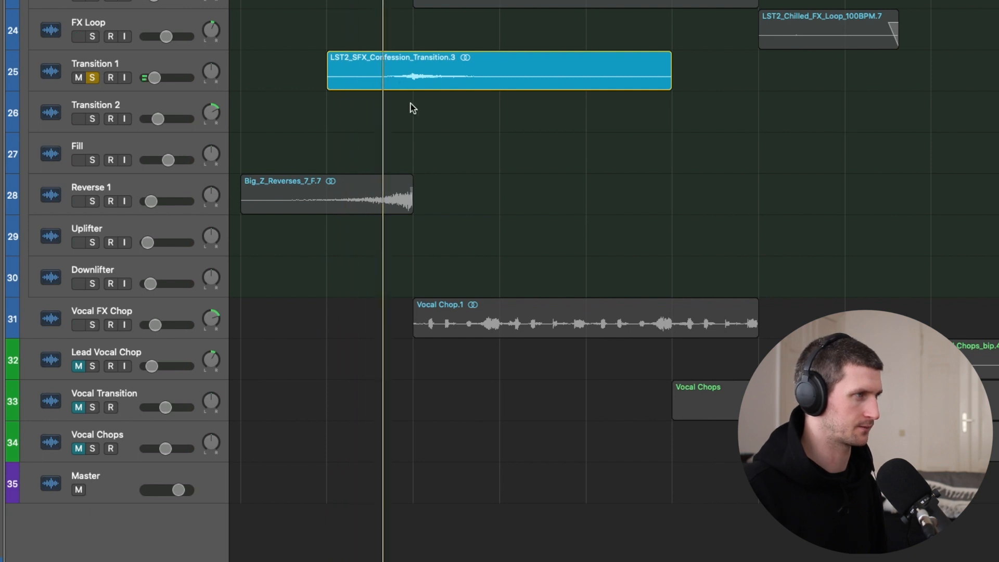
key(space)
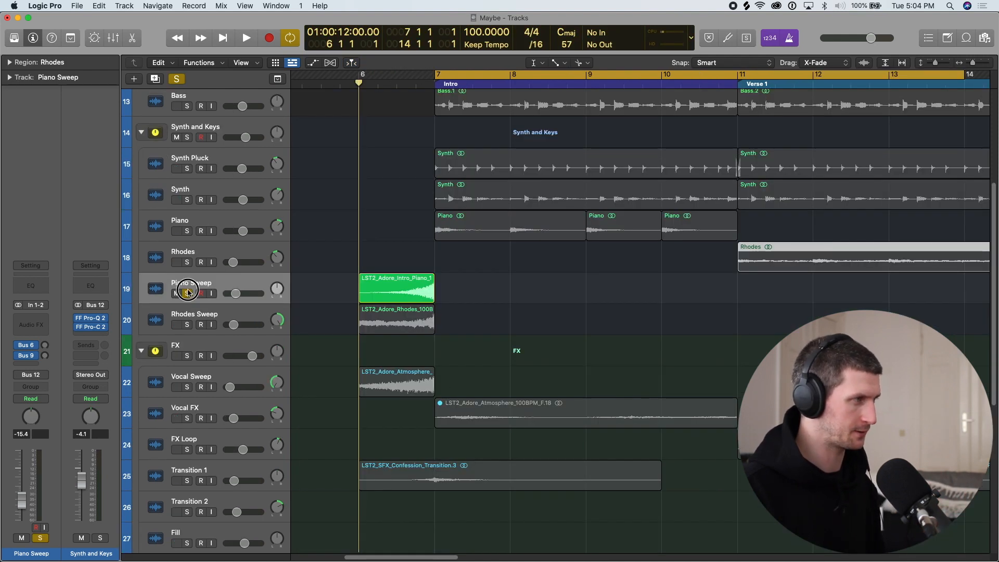
Clear the Piano Sweep solo, turn off cycle mode, and split the first Piano region at bar 8
click(187, 293)
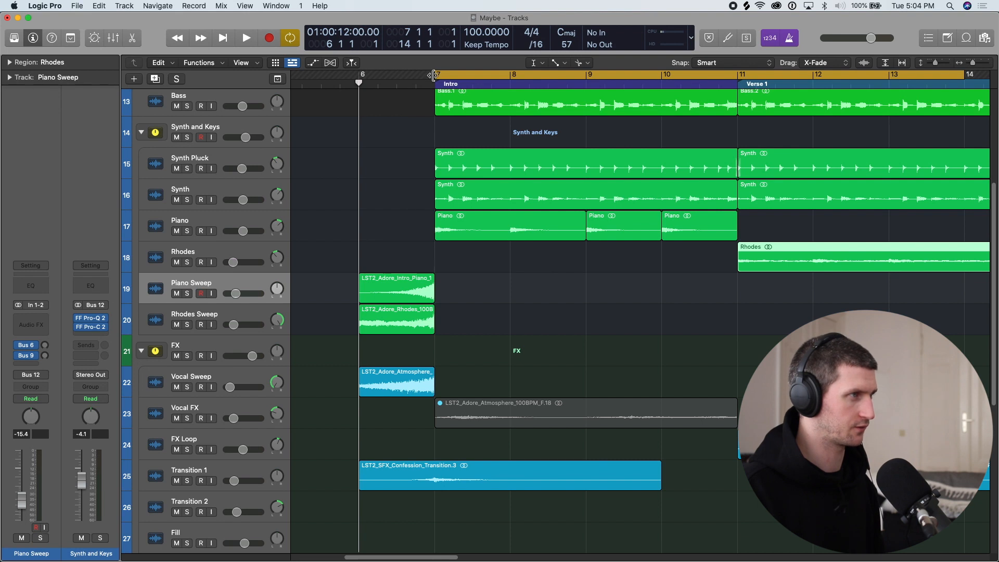
key(c)
click(507, 83)
click(510, 230)
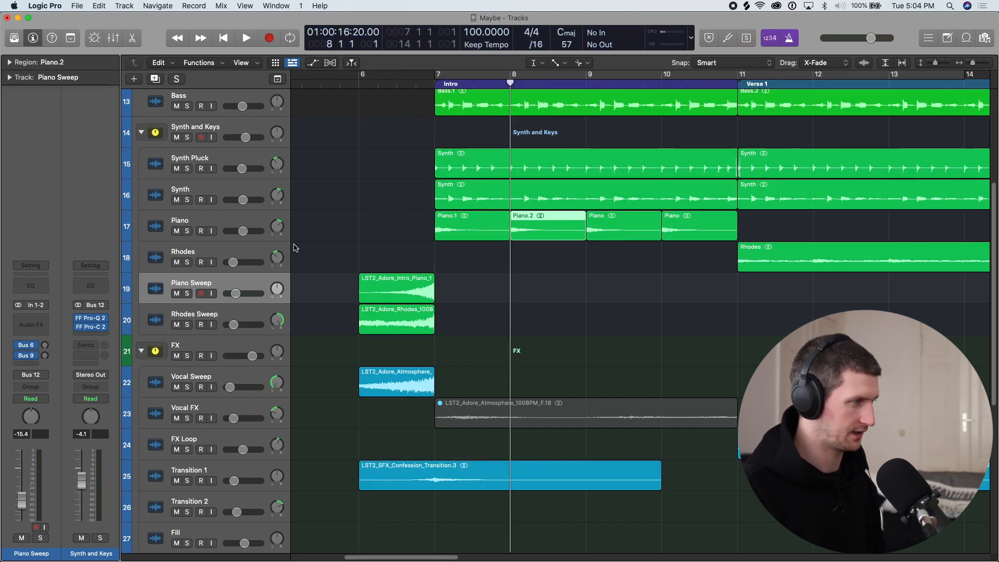
Bounce the Piano region at bar 8 in place to a new track as Piano_bip, and reverse the bounced audio
key(ctrl+b)
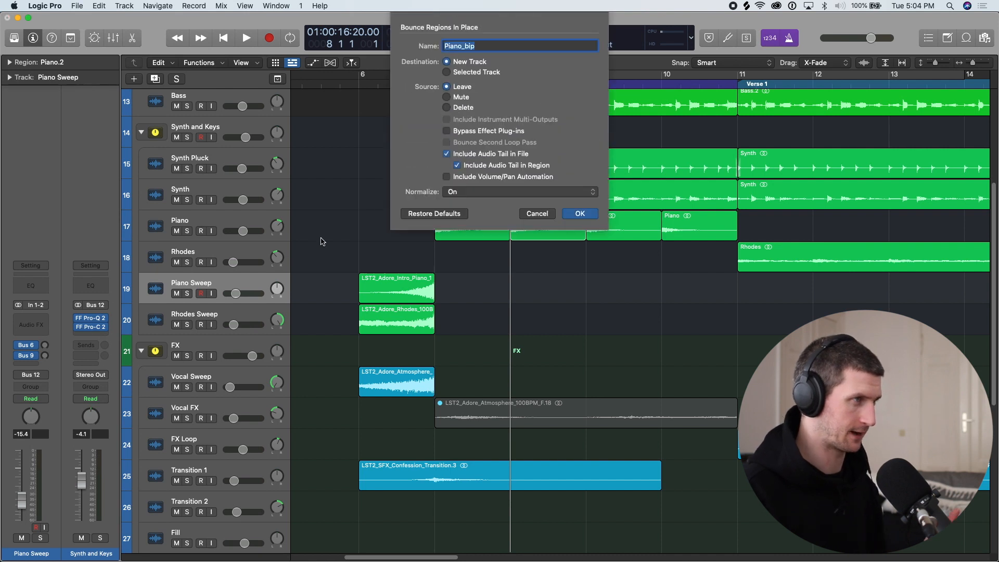
click(579, 212)
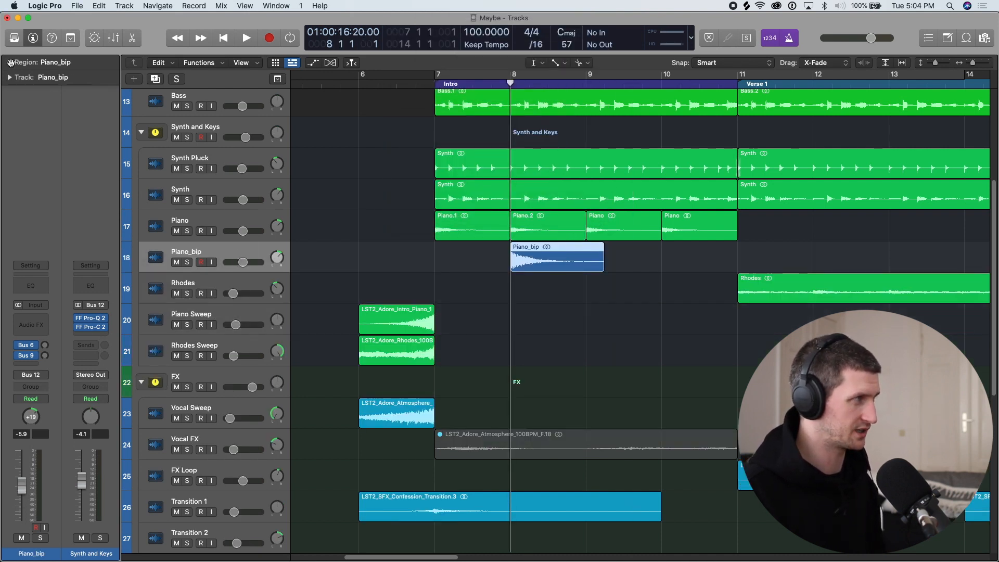
click(10, 62)
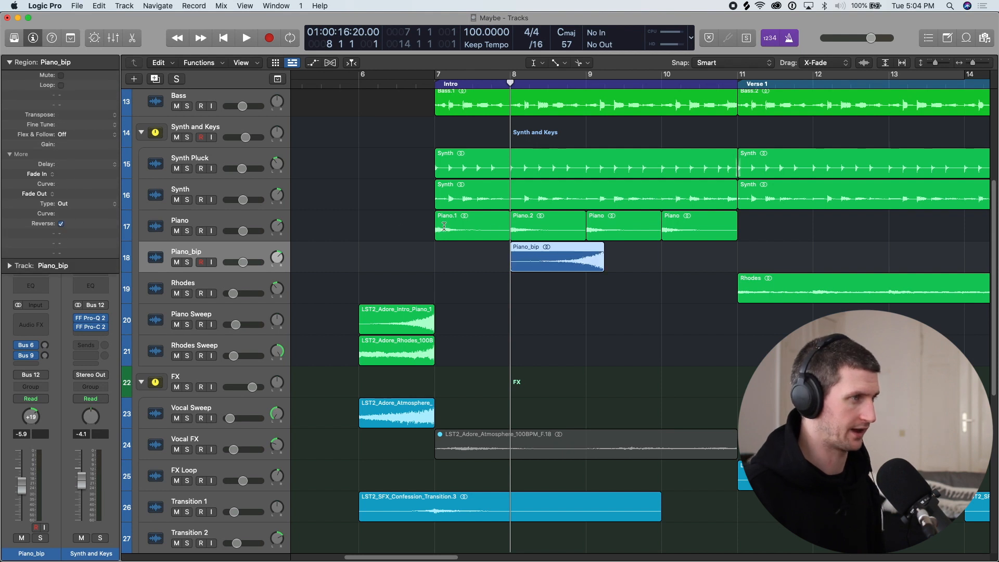
Move the reversed Piano_bip region earlier so that it ends at bar 7, right before the intro
drag(562, 250, 376, 255)
click(417, 256)
key(t)
key(t)
click(482, 266)
drag(556, 264, 385, 270)
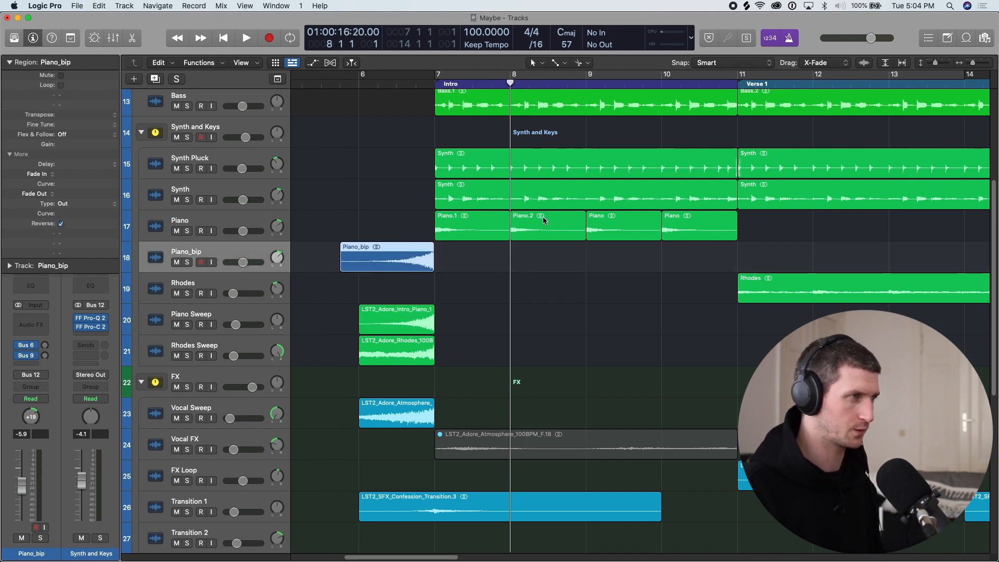
Set the cycle range over the intro from bar 7 to bar 11, and select the first piano chord region
drag(437, 75, 739, 77)
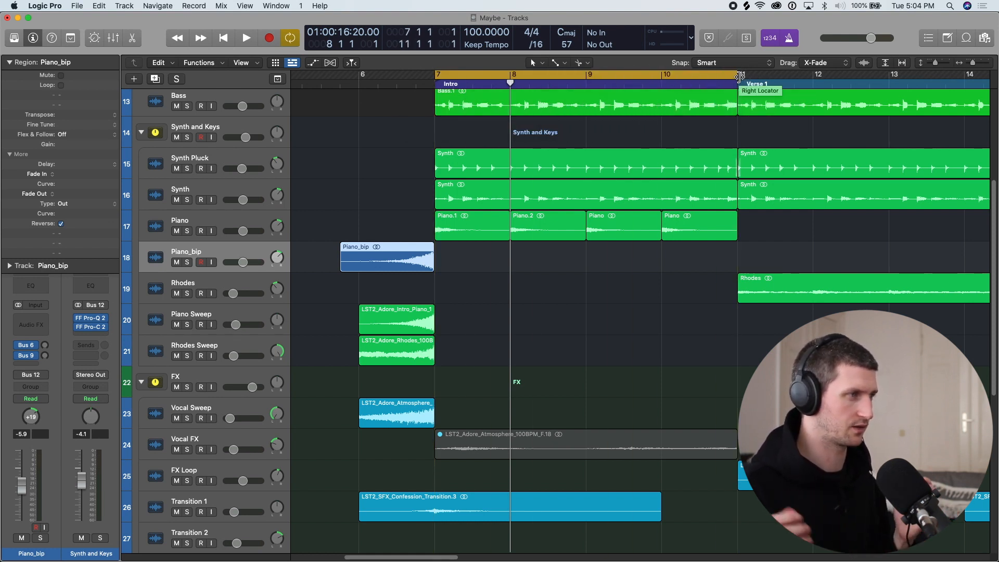
click(473, 225)
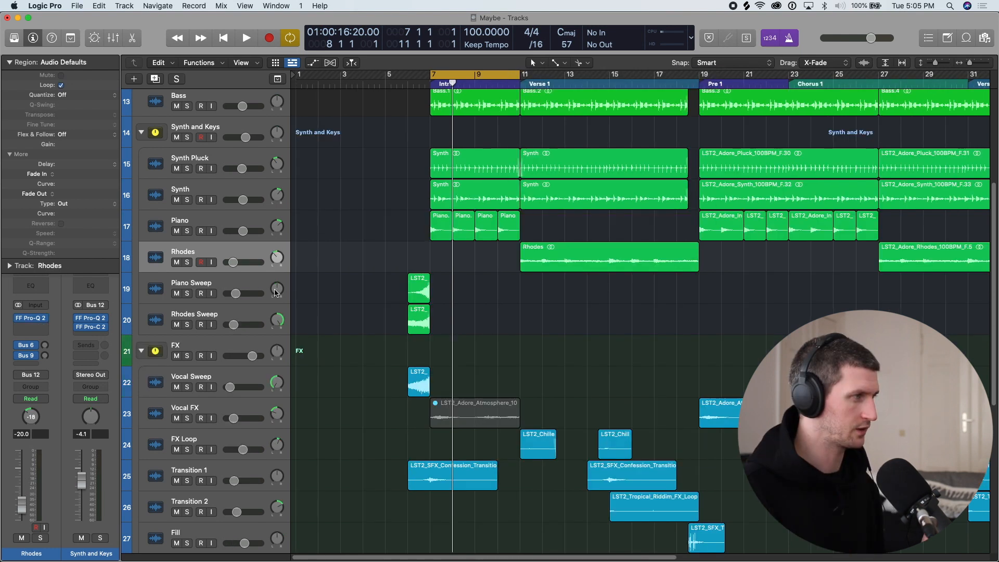
Try splitting the Verse 1 Rhodes region at bars 12 and 13, and undo both cuts
click(259, 284)
click(229, 309)
key(super+Right)
key(super+Right)
key(super+Right)
scroll(384, 299, left, 2)
scroll(381, 300, right, 10)
click(563, 258)
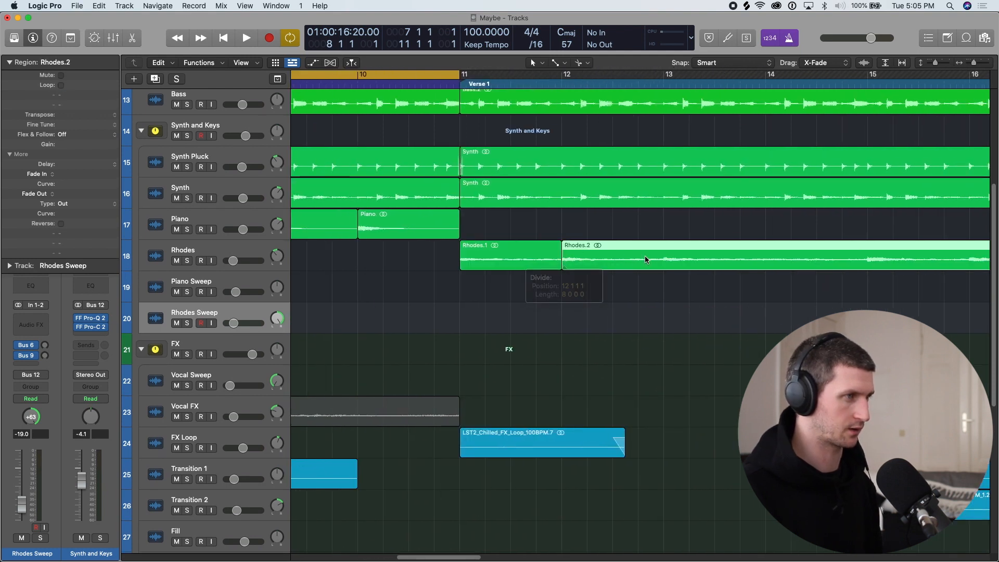
click(666, 256)
key(super+z)
key(super+z)
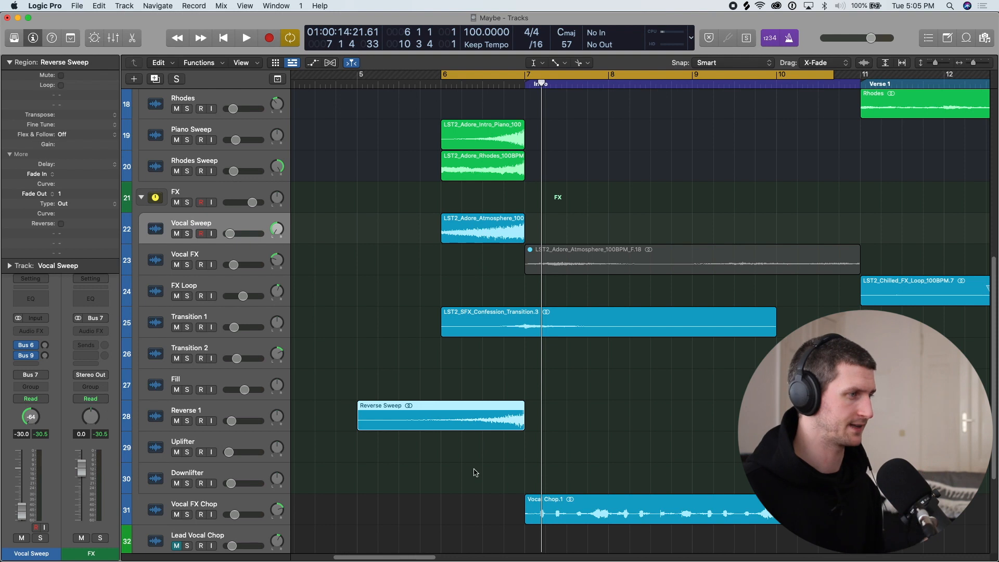
Turn off cycle mode and single out the Reverse 1 and Transition 1 tracks in solo
click(472, 427)
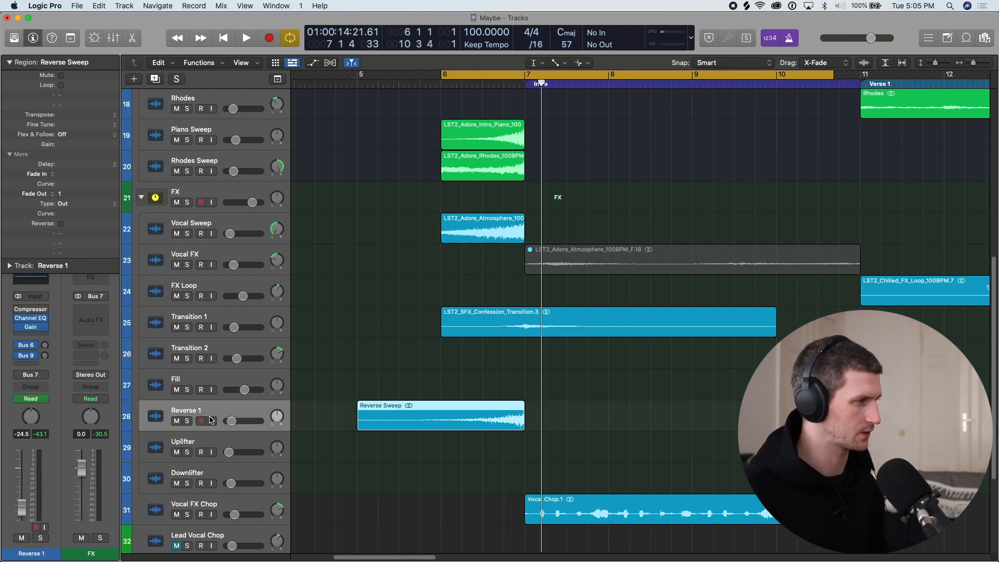
key(s)
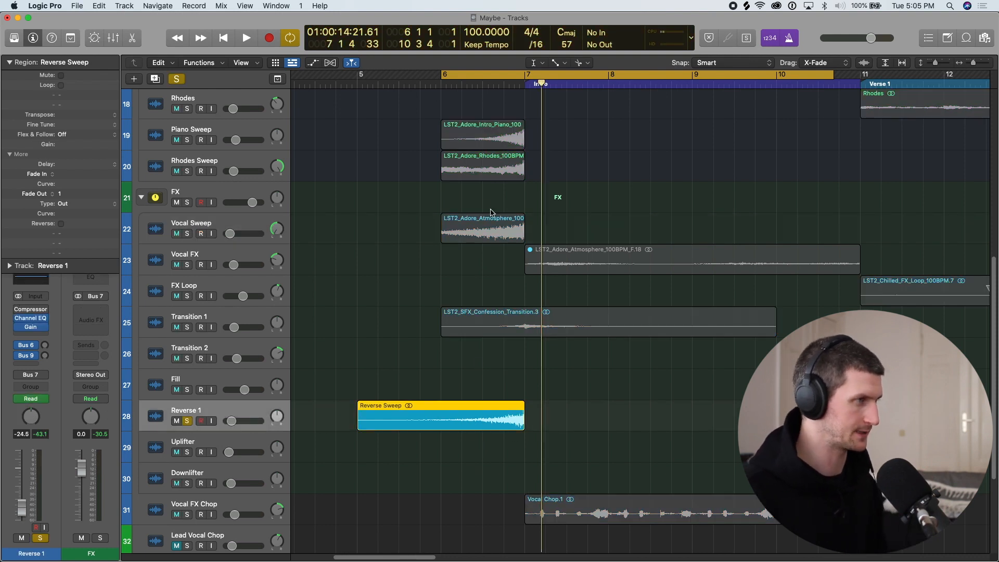
key(c)
click(217, 321)
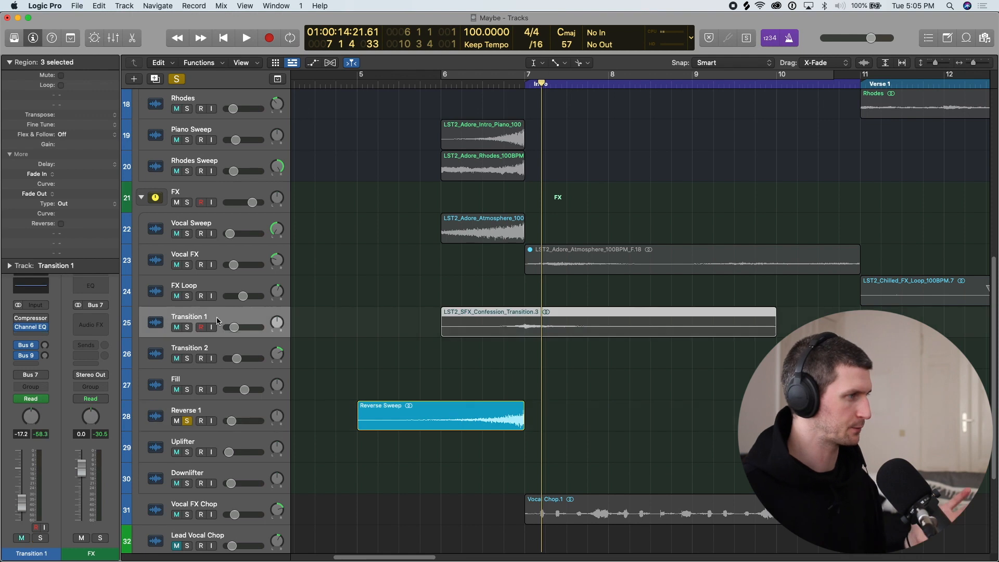
click(190, 328)
click(190, 420)
click(188, 327)
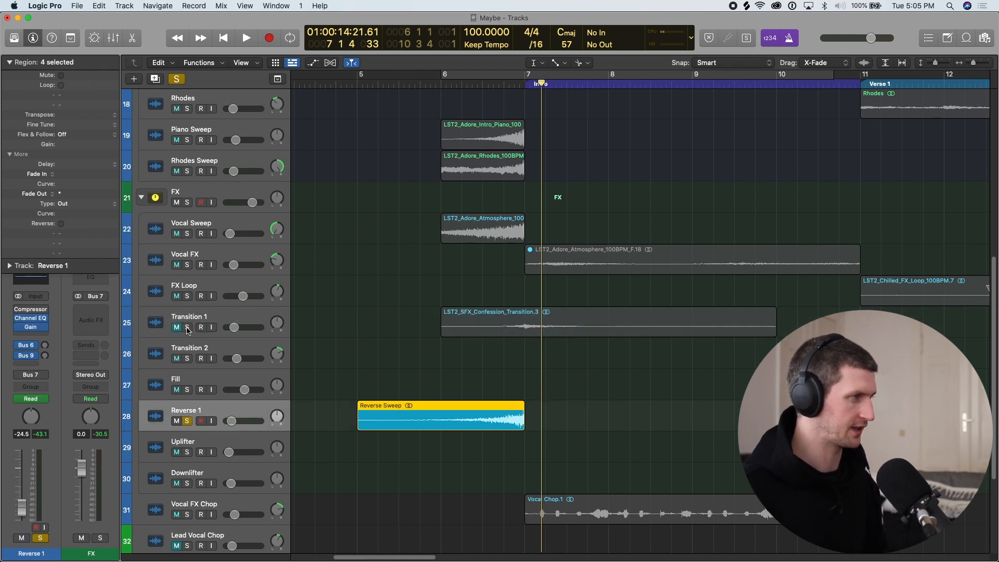
Clear the Reverse 1 solo and mute the Transition 1 and Rhodes Sweep tracks
click(188, 421)
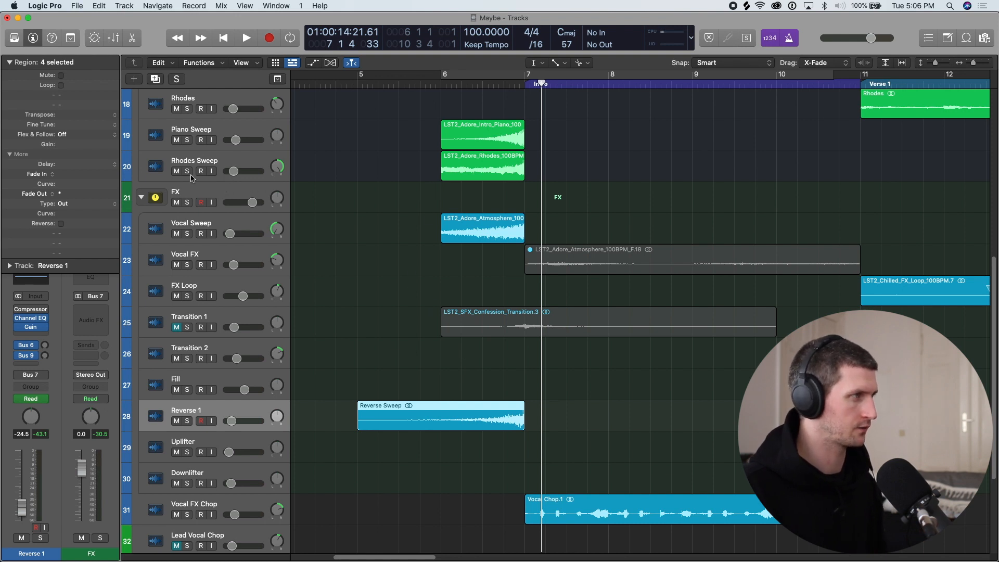
click(174, 167)
click(176, 171)
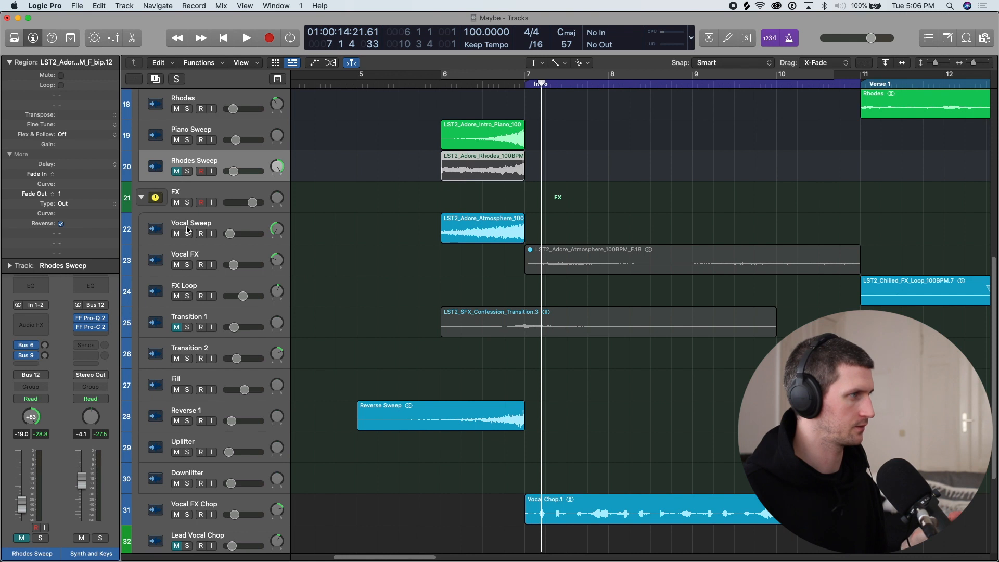
Mute the Vocal Sweep and Reverse 1 tracks
click(177, 234)
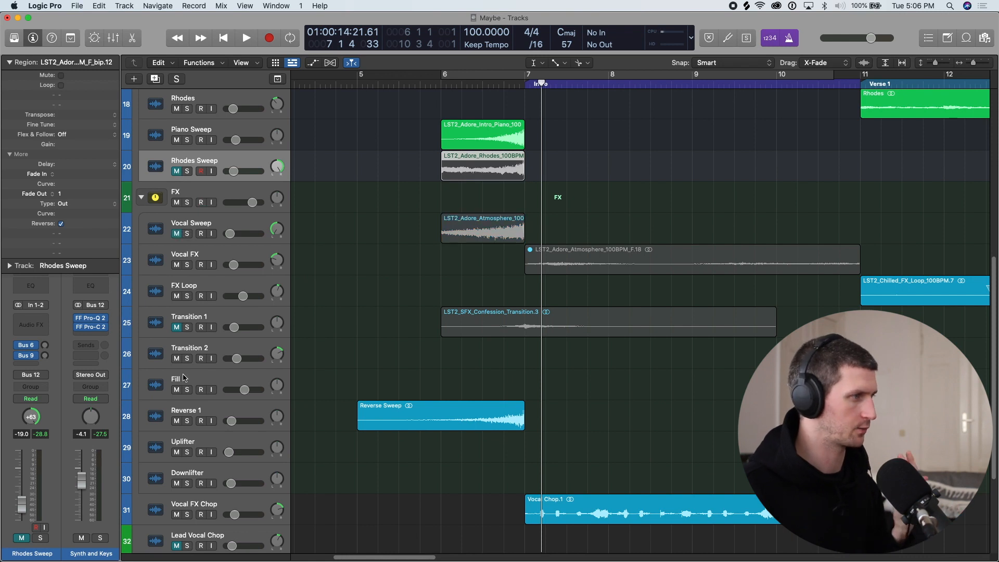
click(177, 420)
scroll(465, 411, up, 3)
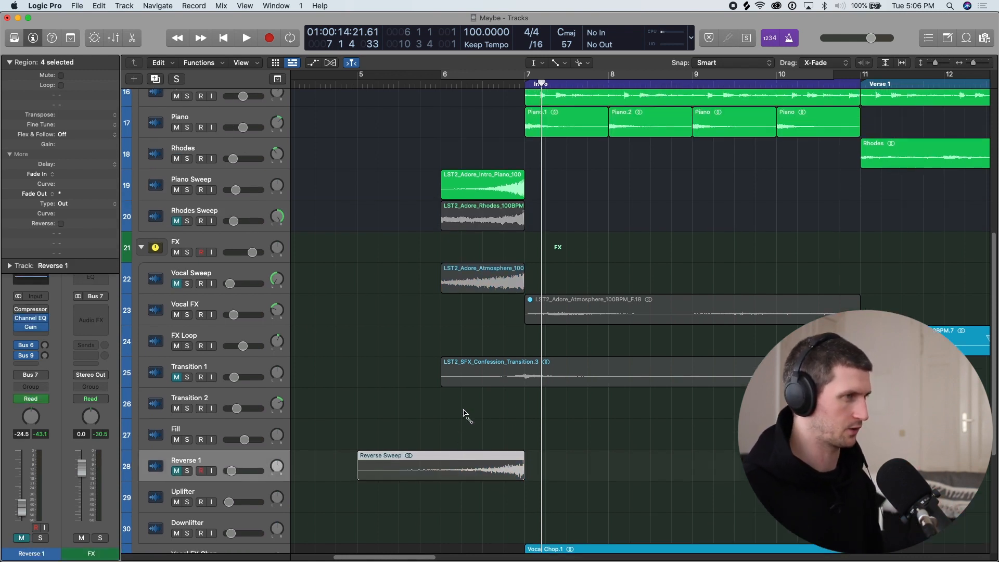
Set the cycle range from bar 6 to bar 12 and play the intro lead-in with only the piano sweep
key(super+Up)
key(super+Up)
key(super+Up)
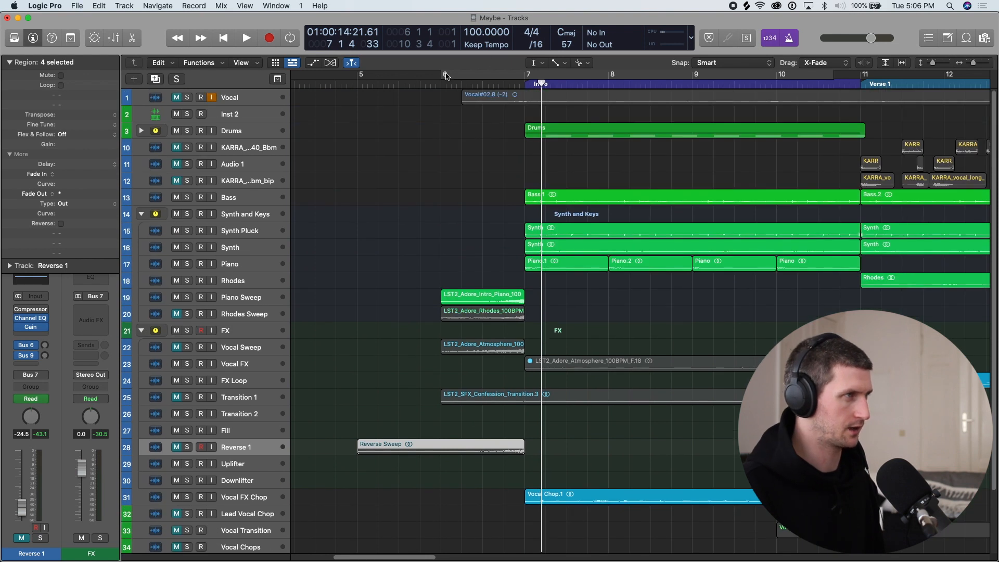
drag(445, 76, 940, 89)
key(super+Left)
key(super+Left)
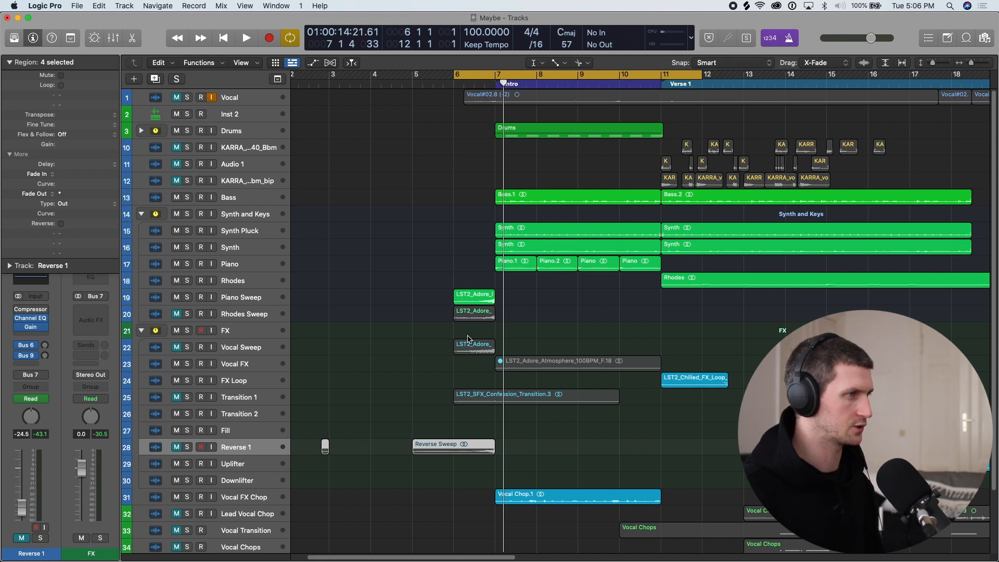
key(space)
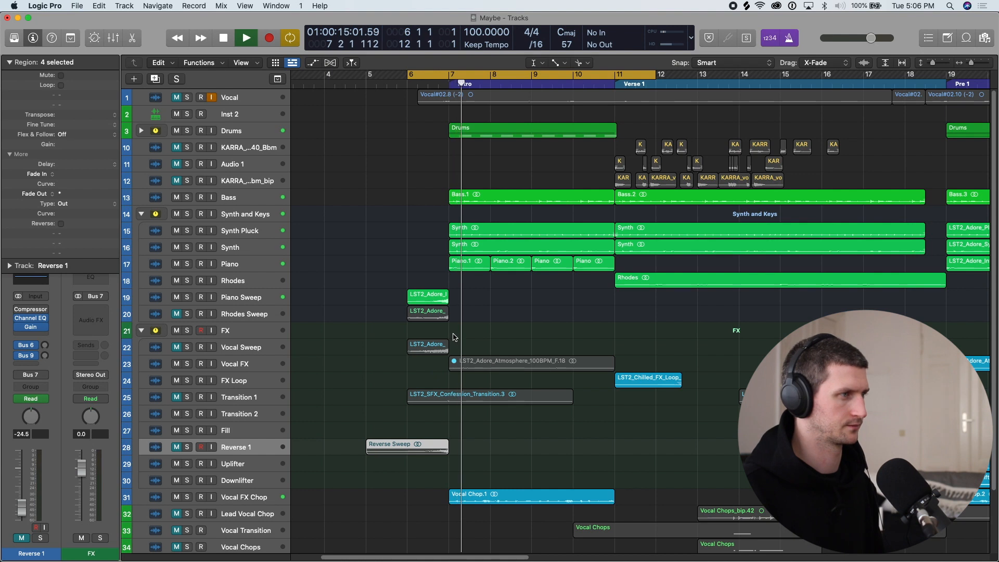
key(space)
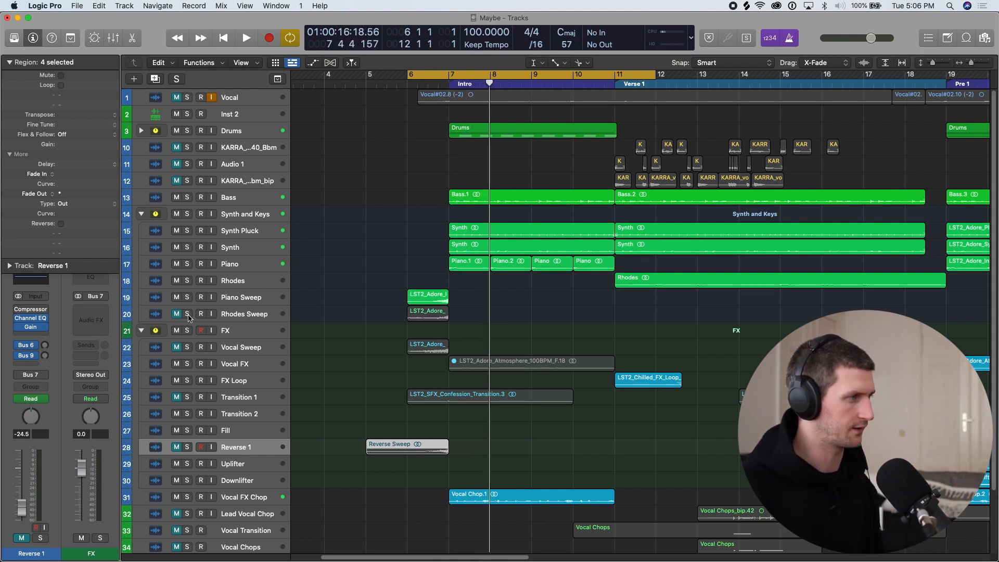
Unmute the Rhodes Sweep track, keep Vocal Sweep muted, and play the transition from bar 6
click(177, 347)
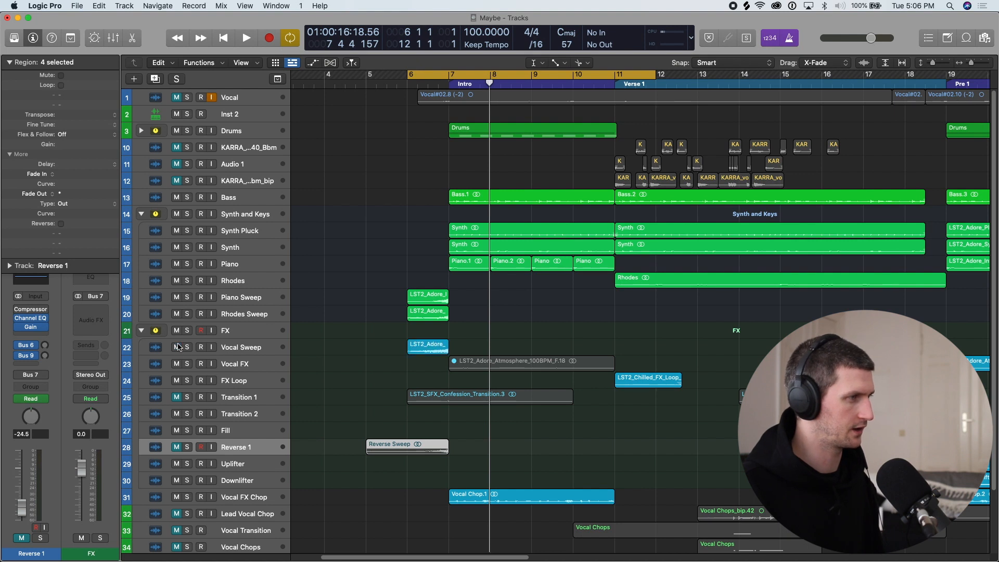
click(239, 364)
click(177, 347)
key(space)
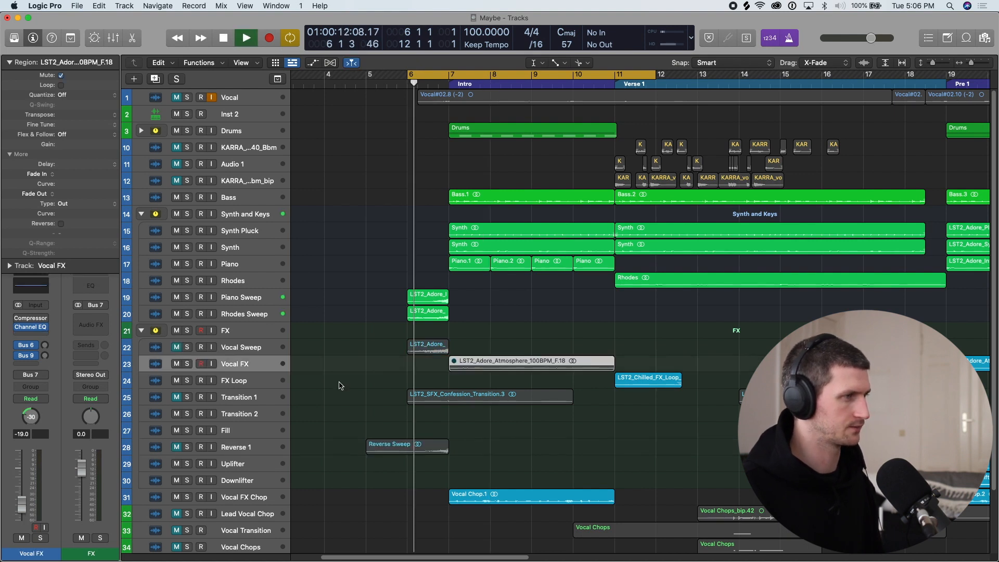
Unmute the Vocal Sweep track and play the transition with the piano, Rhodes and vocal sweeps together
key(super+Down)
key(super+Down)
key(super+Down)
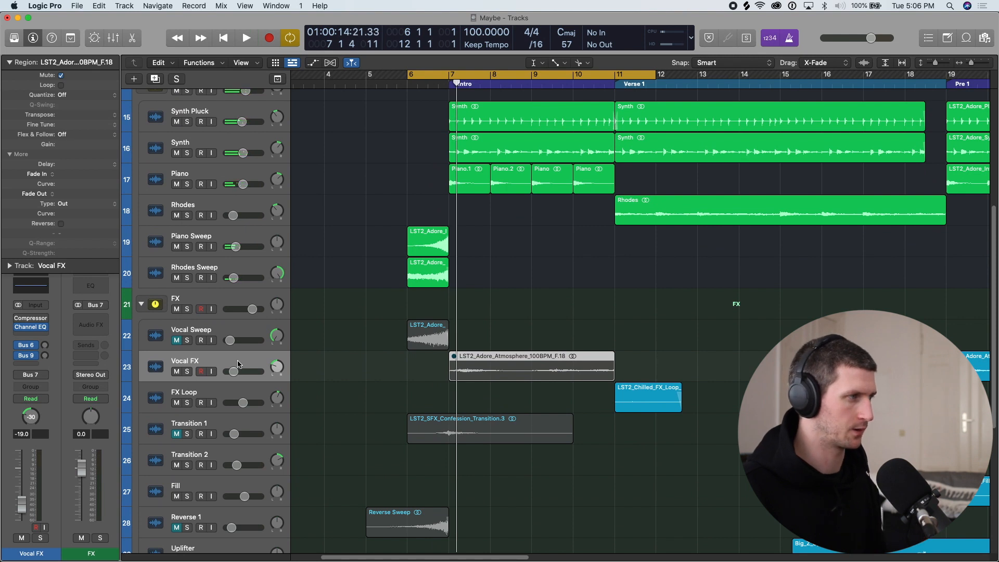
click(179, 339)
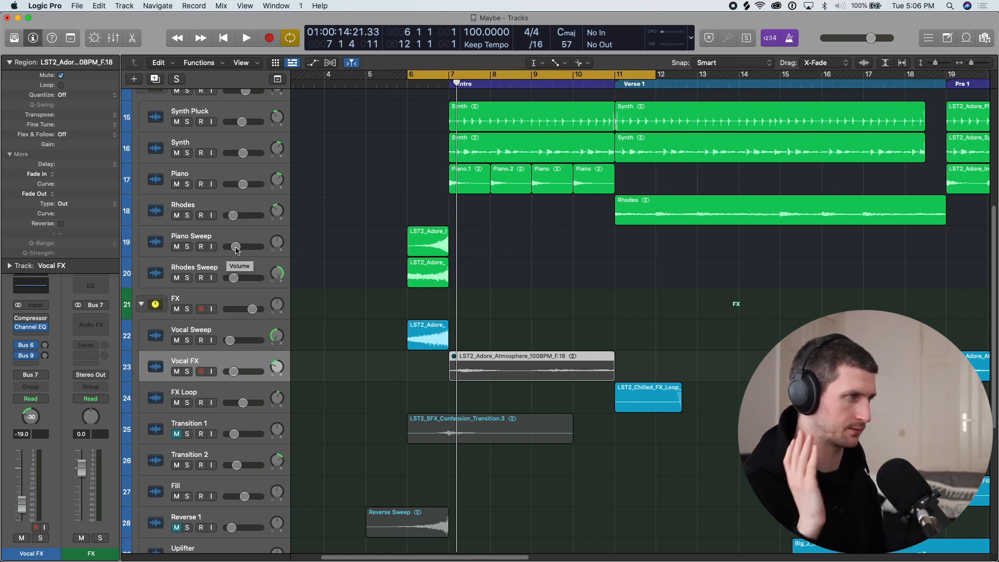
key(space)
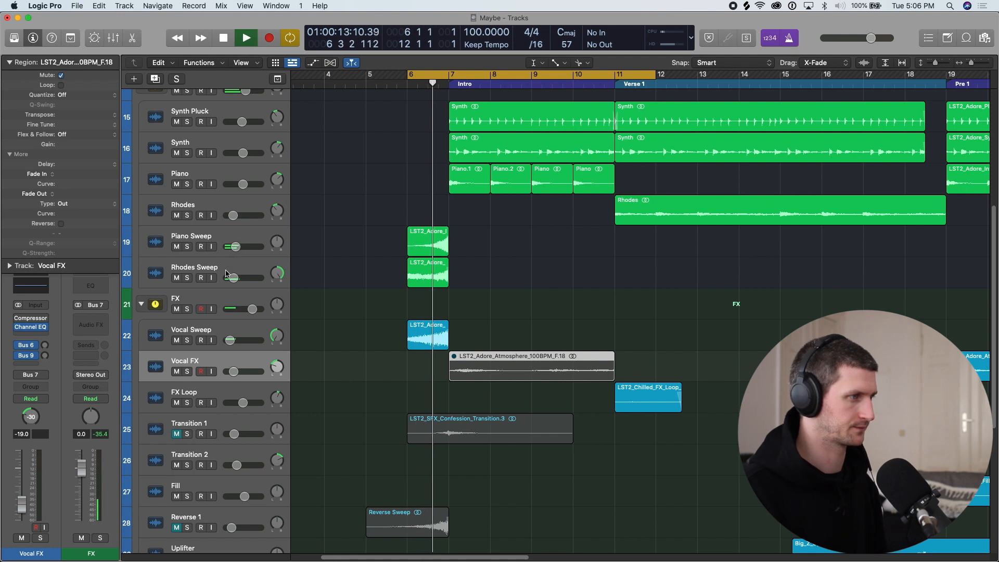
Unmute the Reverse 1 and Transition 1 tracks and play the complete transition into the intro
scroll(233, 388, down, 4)
click(176, 442)
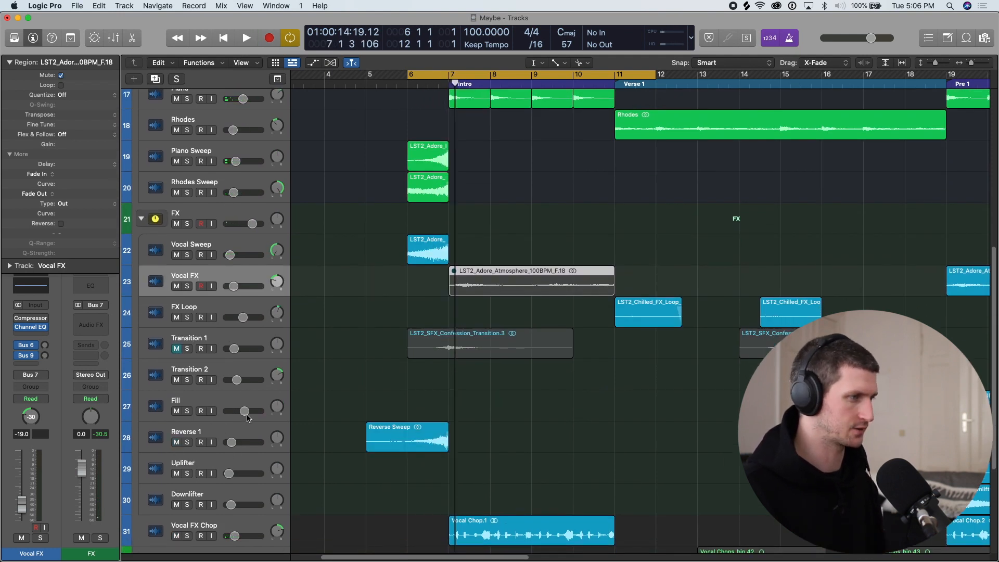
scroll(247, 418, down, 5)
click(177, 264)
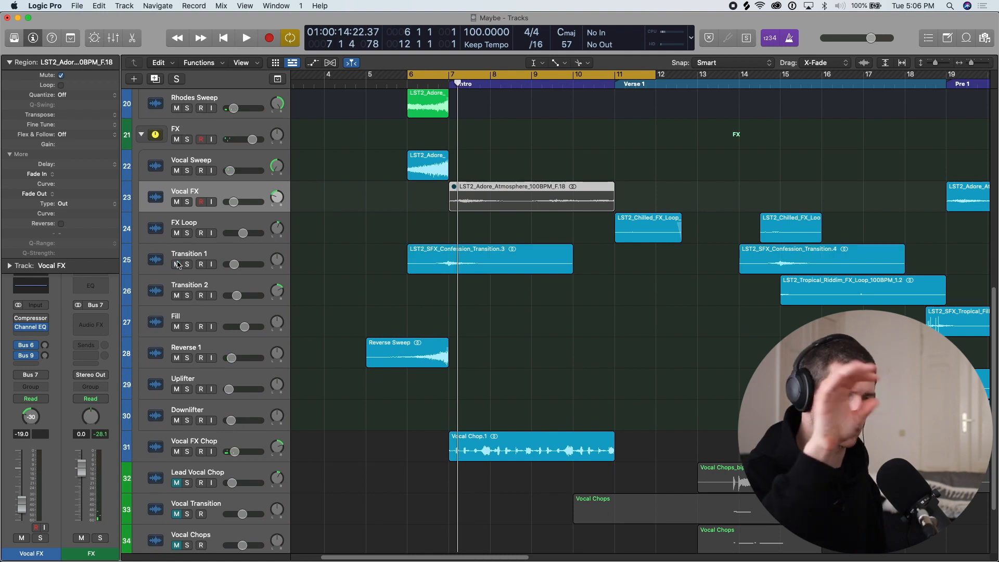
key(space)
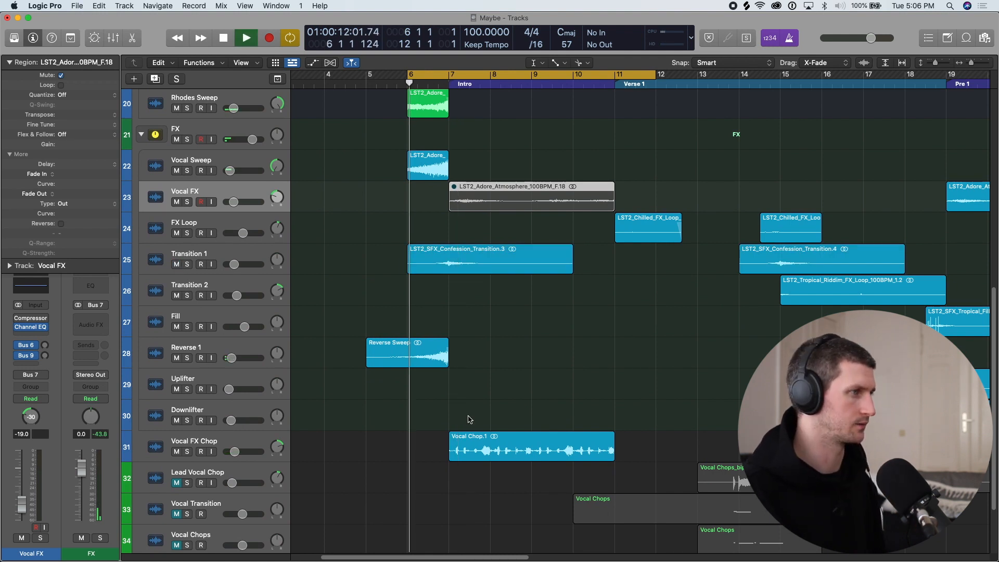
scroll(470, 420, up, 5)
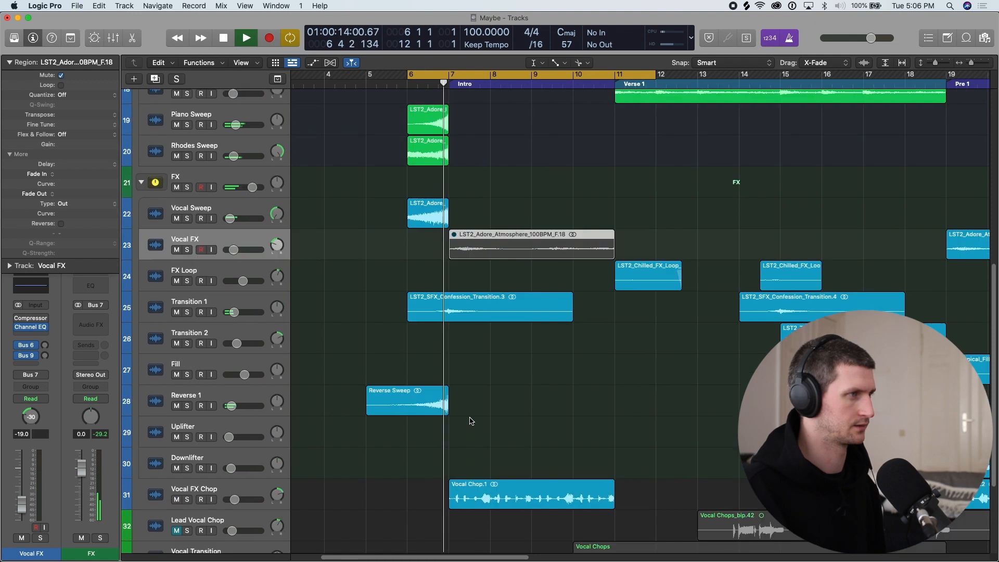
scroll(470, 418, down, 3)
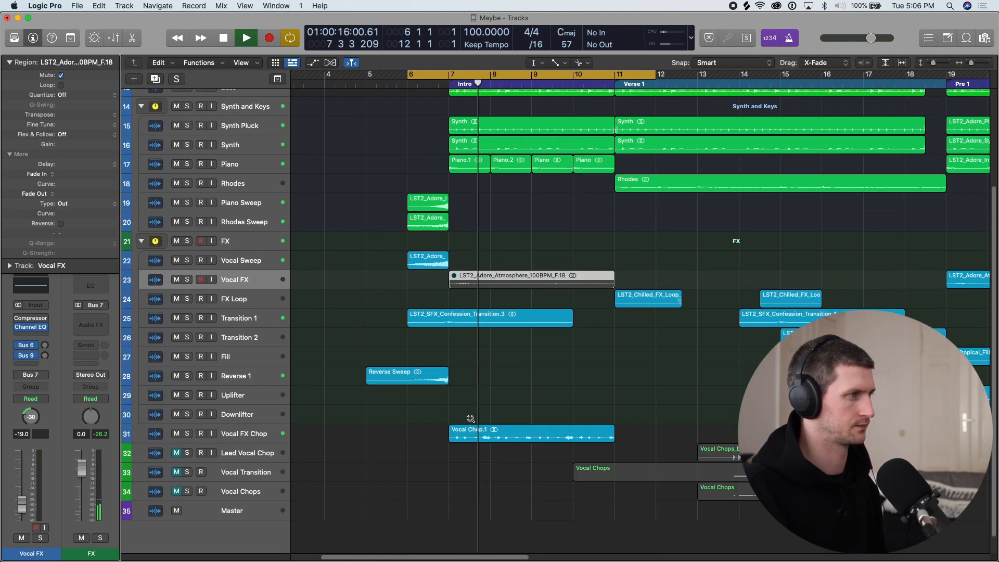
scroll(472, 474, down, 1)
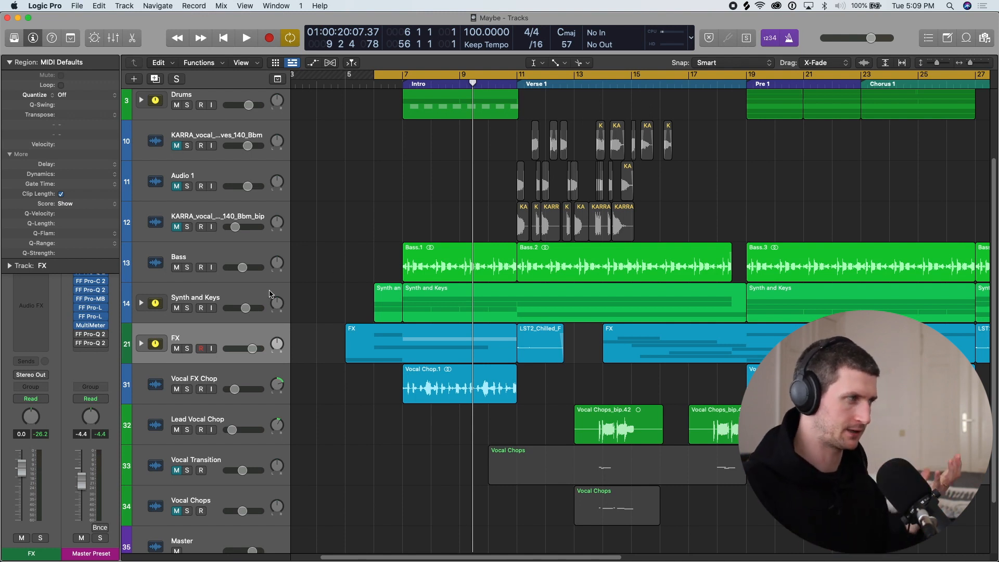
Expand the Synth and Keys track stack and single out the first piano chord region at bar 7
click(240, 288)
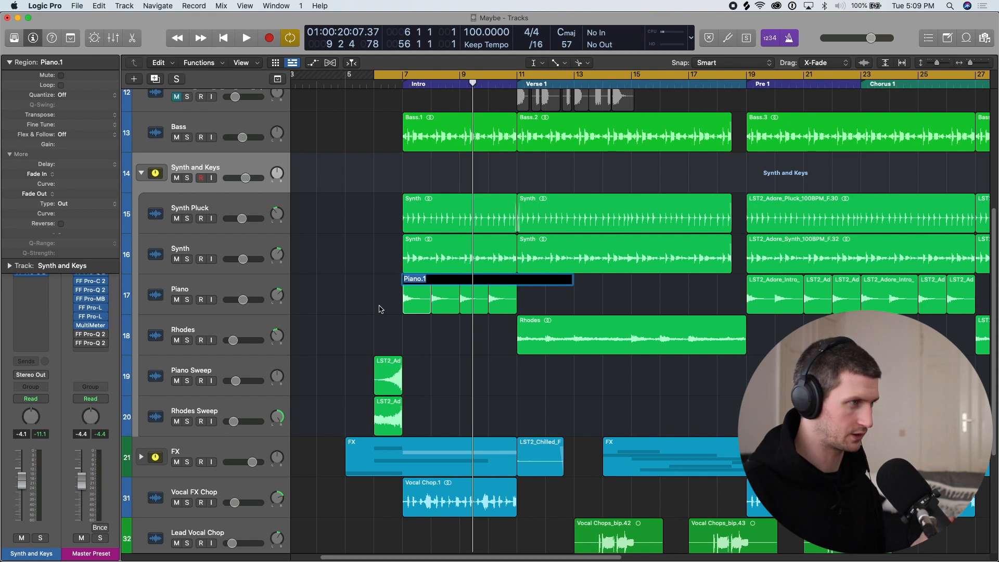
click(373, 308)
scroll(374, 308, up, 5)
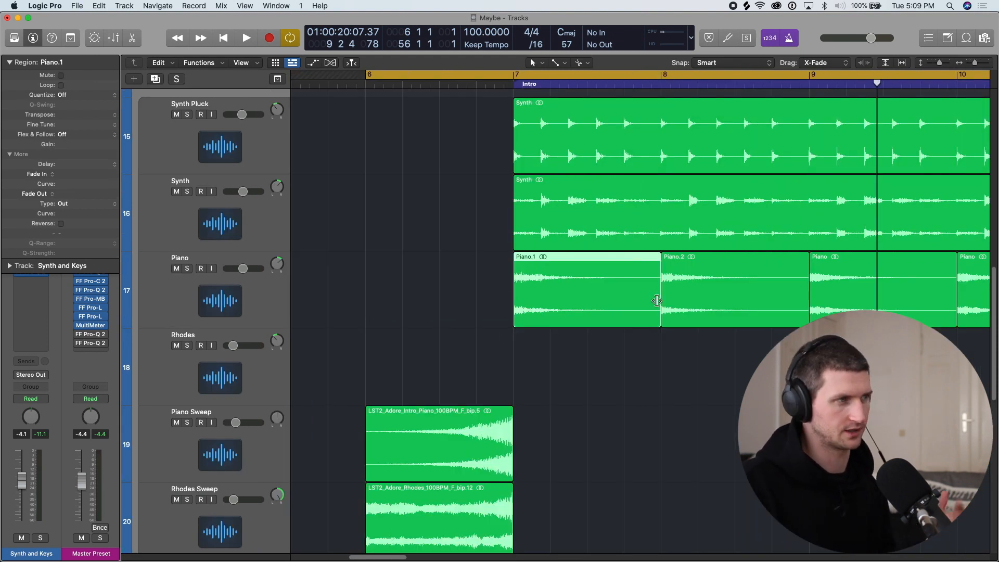
Split the Verse 1 Rhodes region at bar 12 and move its first bar to bar 6, before the intro
key(super+Left)
key(super+Left)
key(super+Left)
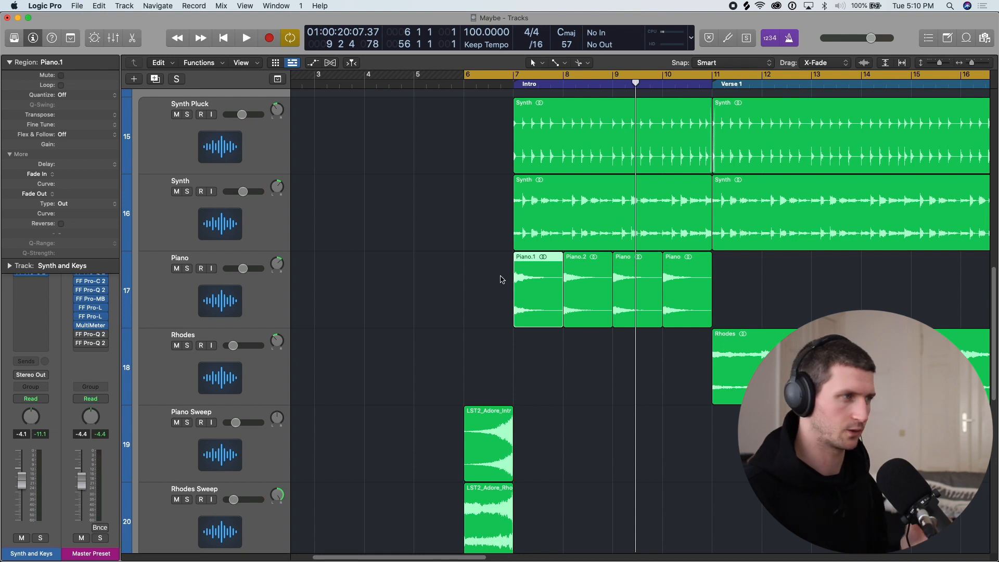
right_click(760, 350)
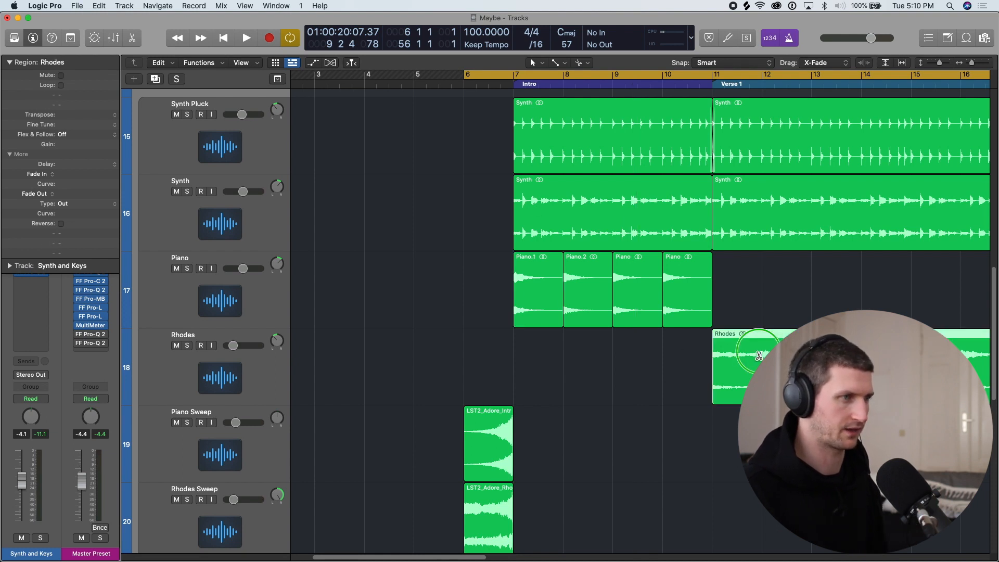
drag(725, 348, 463, 354)
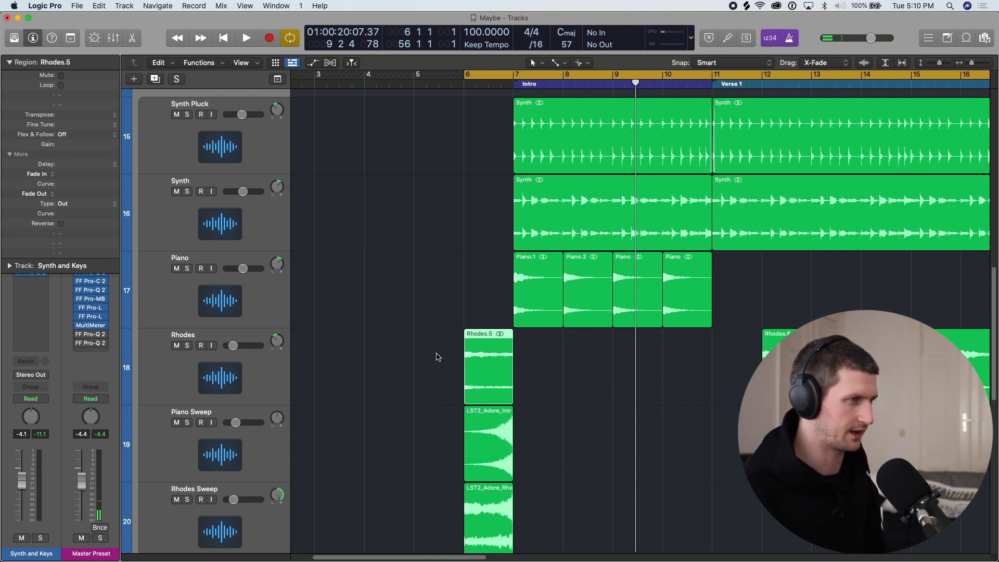
Automate the Rhodes track volume to rise from -20.0 dB at bar 6 to -7.4 dB at bar 7
key(a)
scroll(457, 323, down, 5)
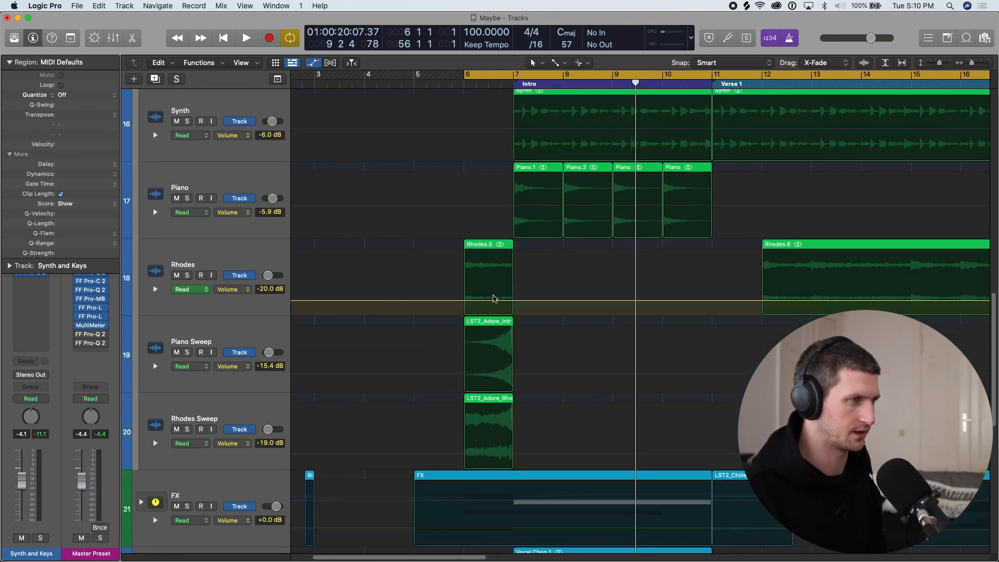
click(462, 300)
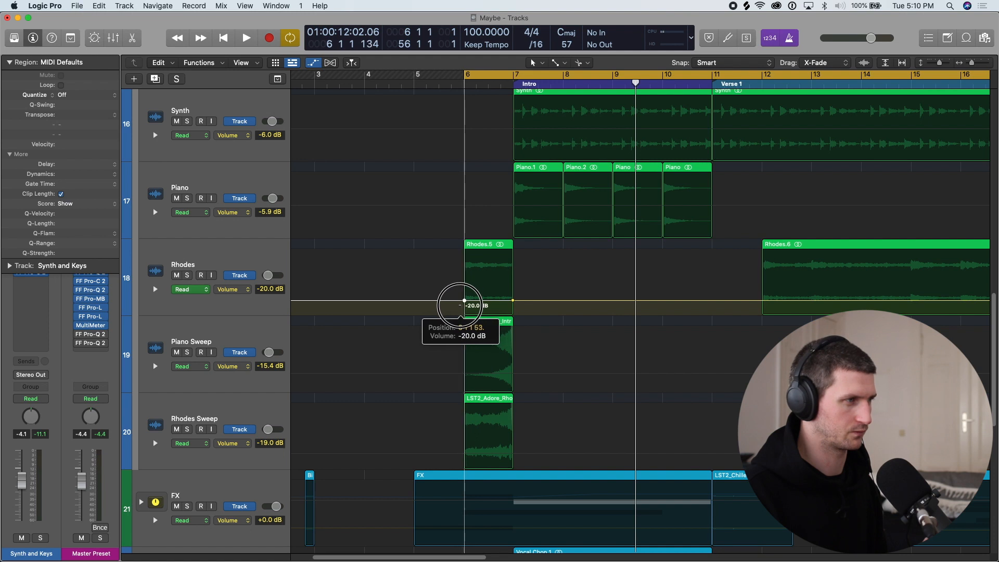
drag(512, 300, 513, 285)
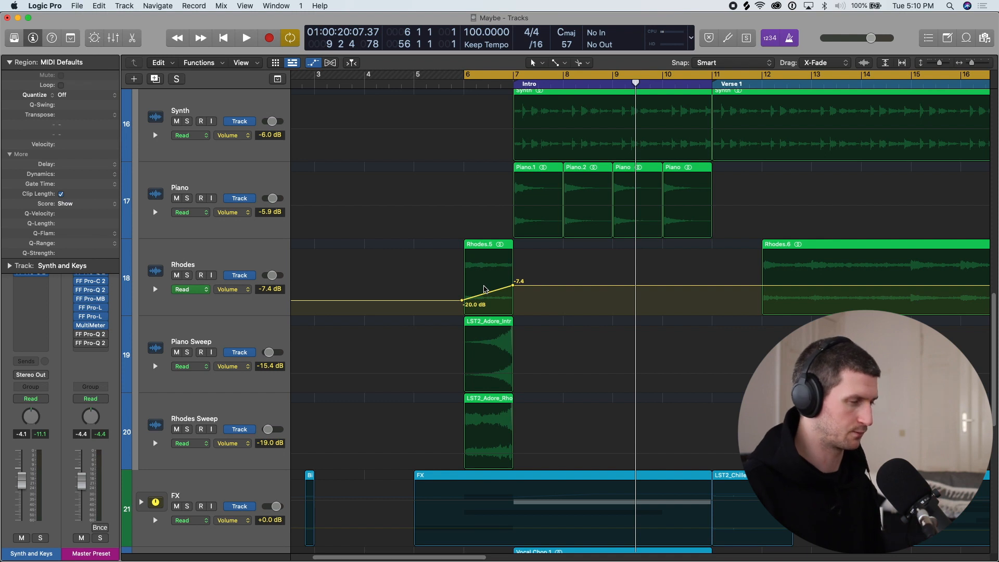
key(a)
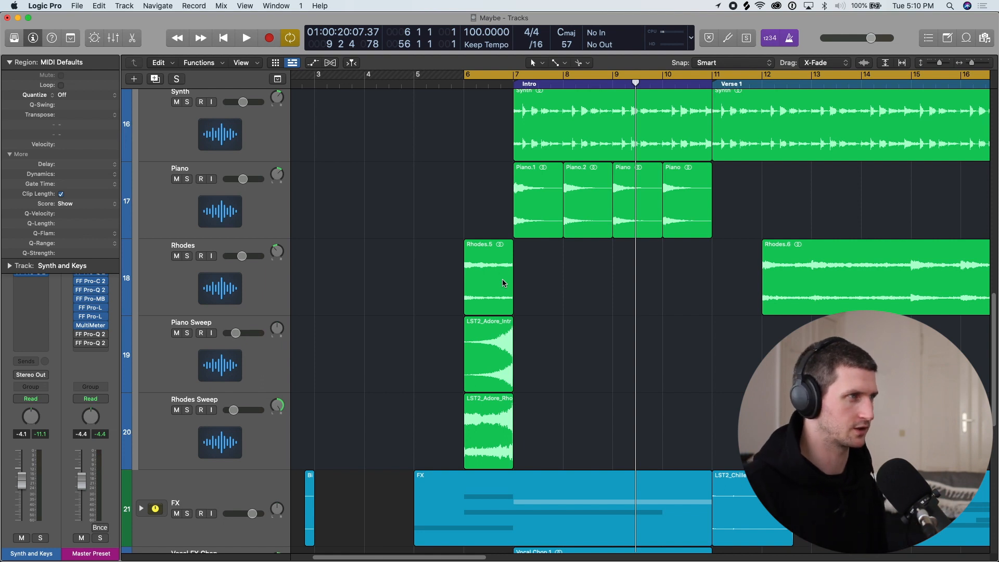
Shorten the cycle range to the single bar before the intro, from bar 6 to bar 7
click(473, 78)
drag(466, 73, 513, 78)
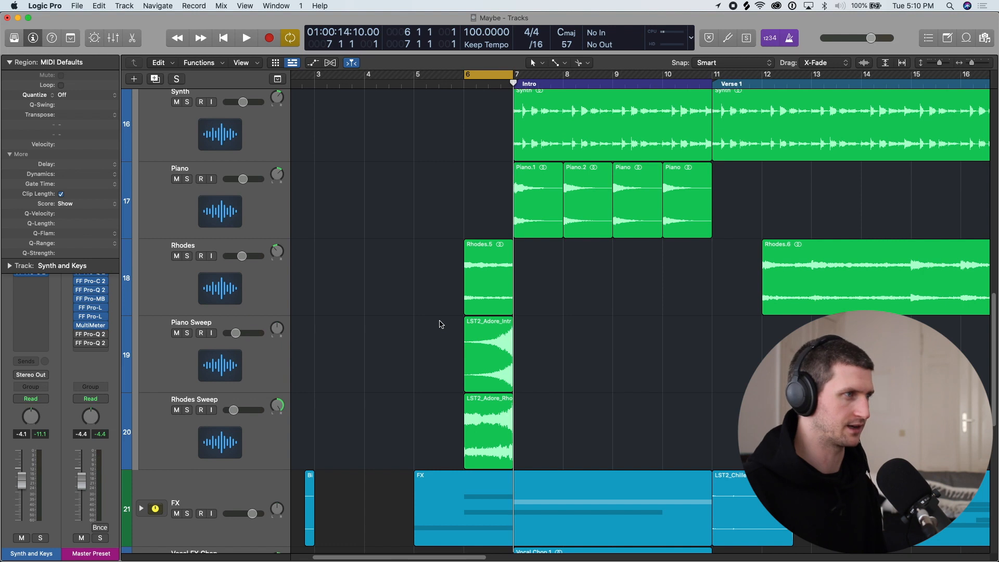
key(z)
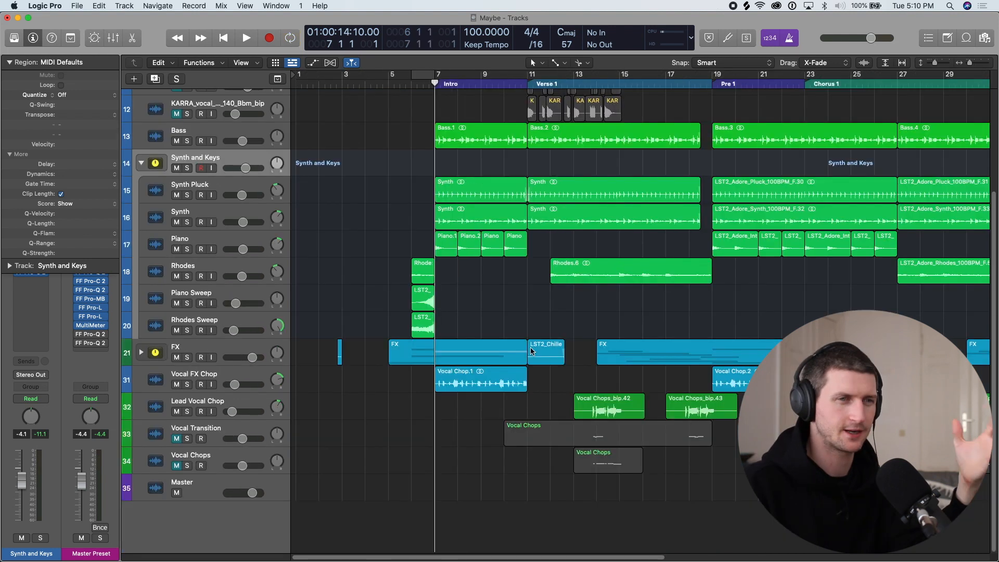